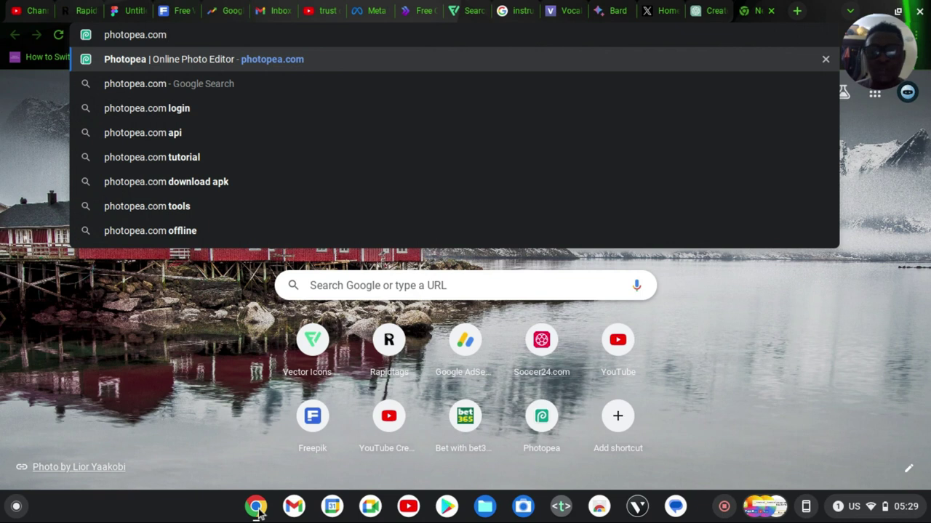
Open photopea.com and start a new project
key("Return")
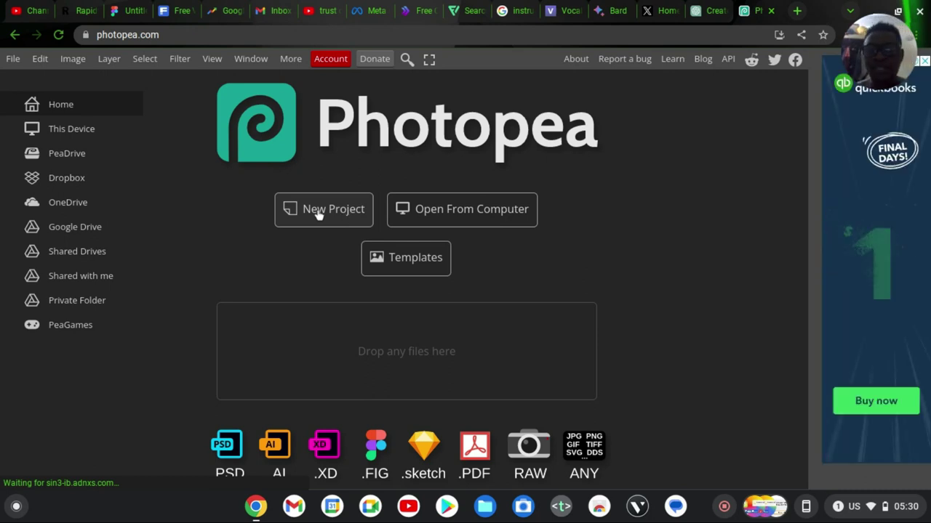
left_click(318, 213)
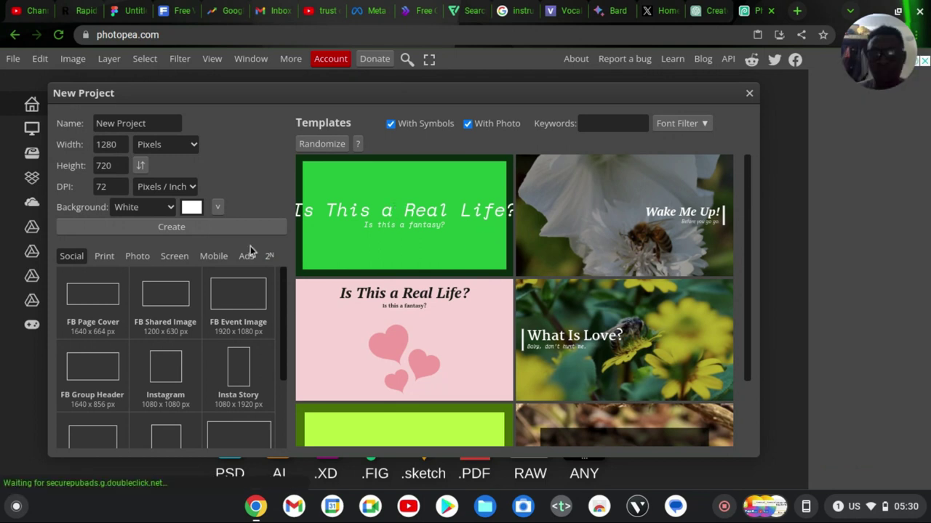
Name the new project "toon"
left_click(116, 166)
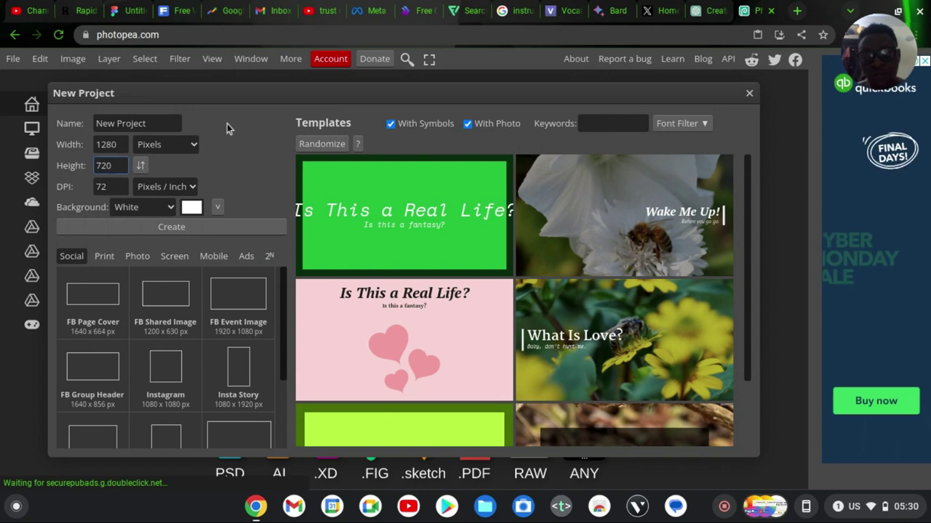
left_click(148, 125)
left_click_drag(159, 124, 82, 125)
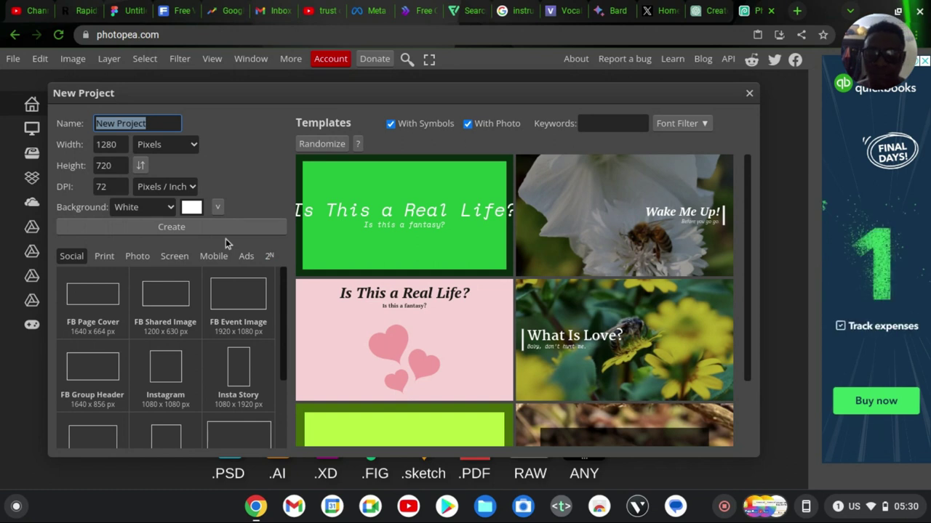
type("flayer")
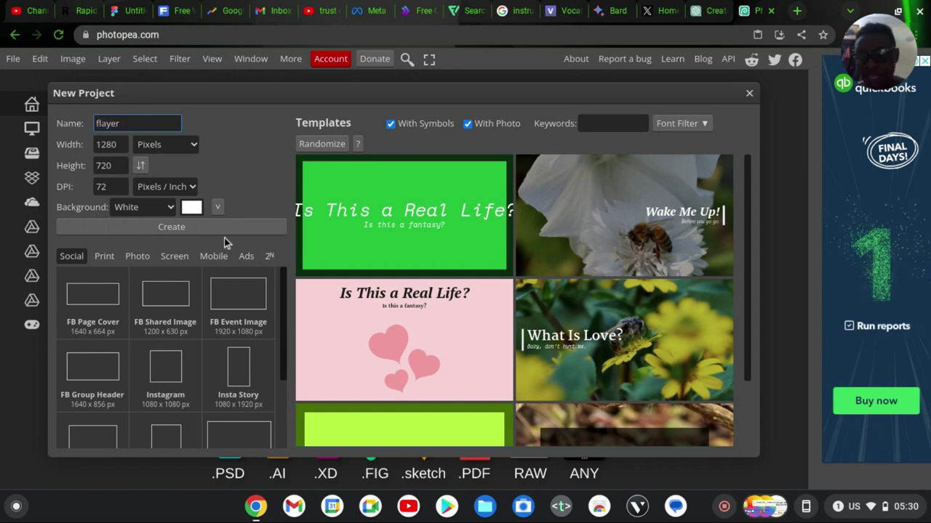
key("ctrl+a")
type("too")
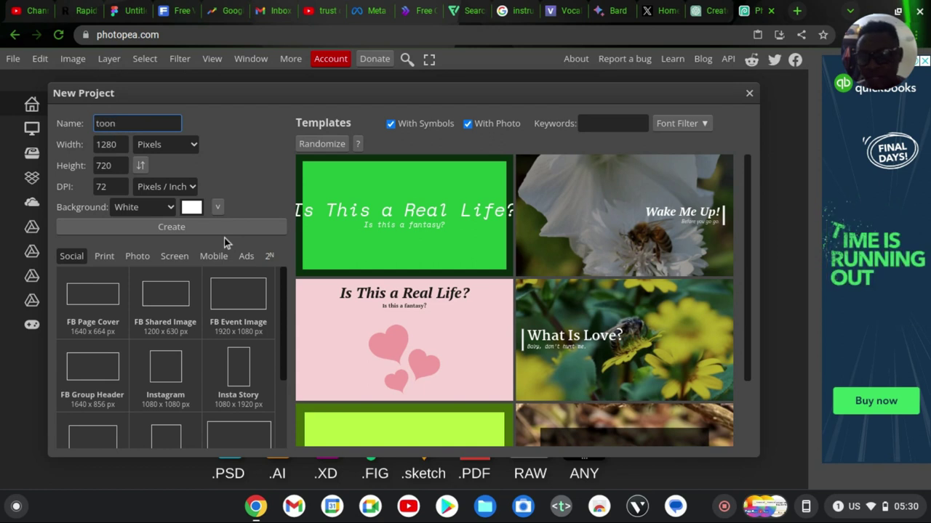
Set the project's width and height to 1080 each, keeping pixels as the unit
left_click(119, 145)
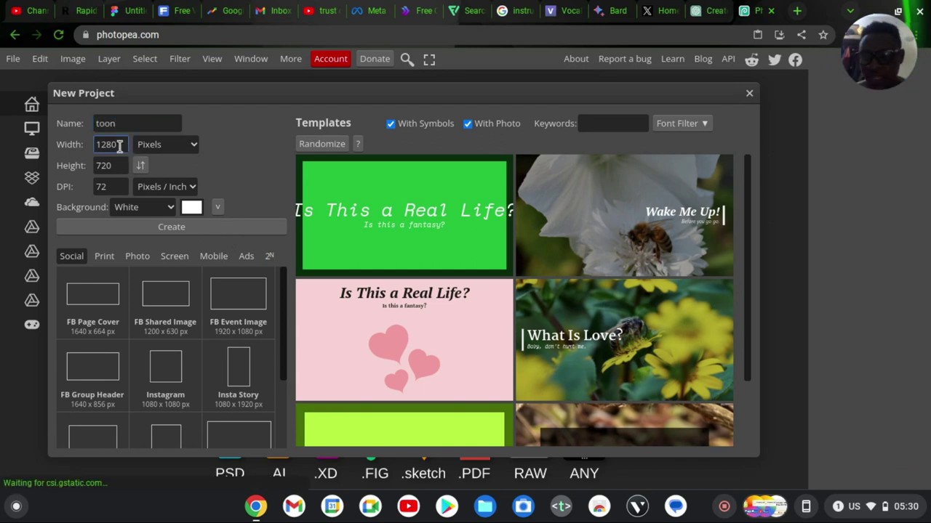
double_click(119, 145)
type("1")
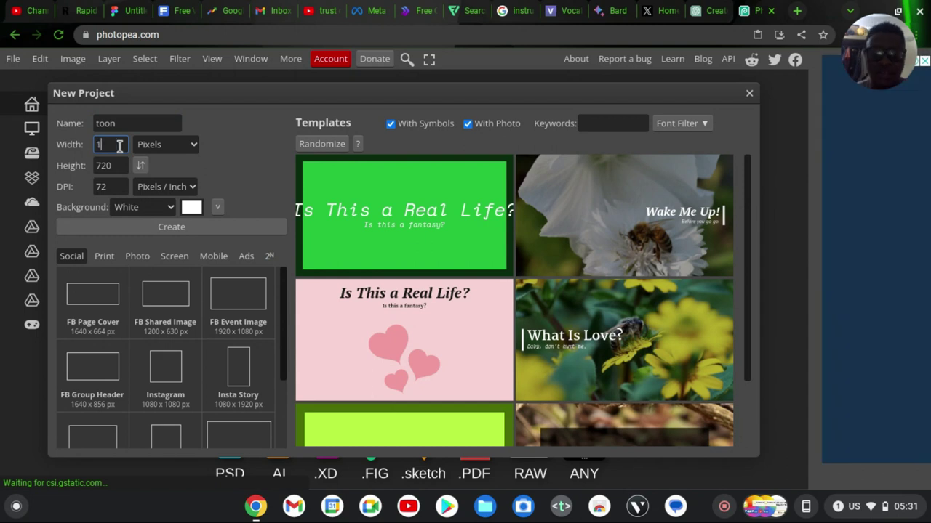
type("080")
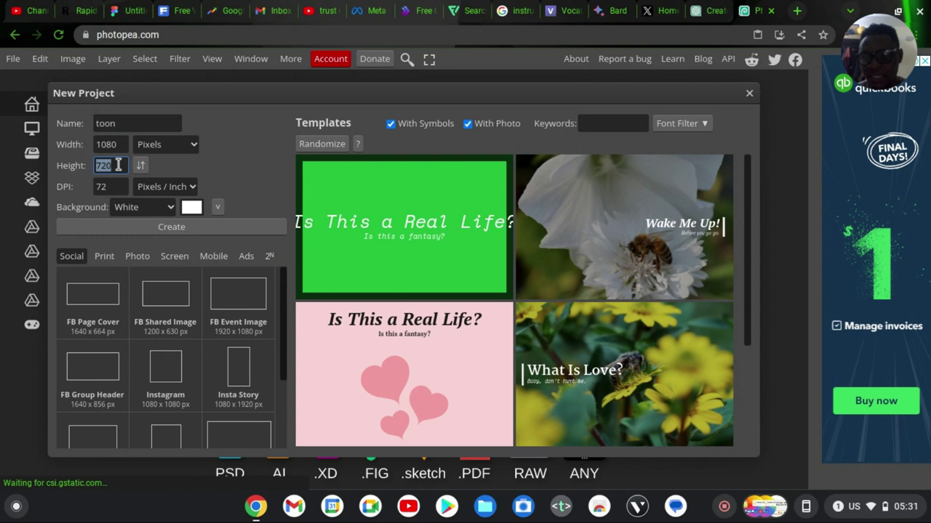
double_click(118, 165)
type("1080")
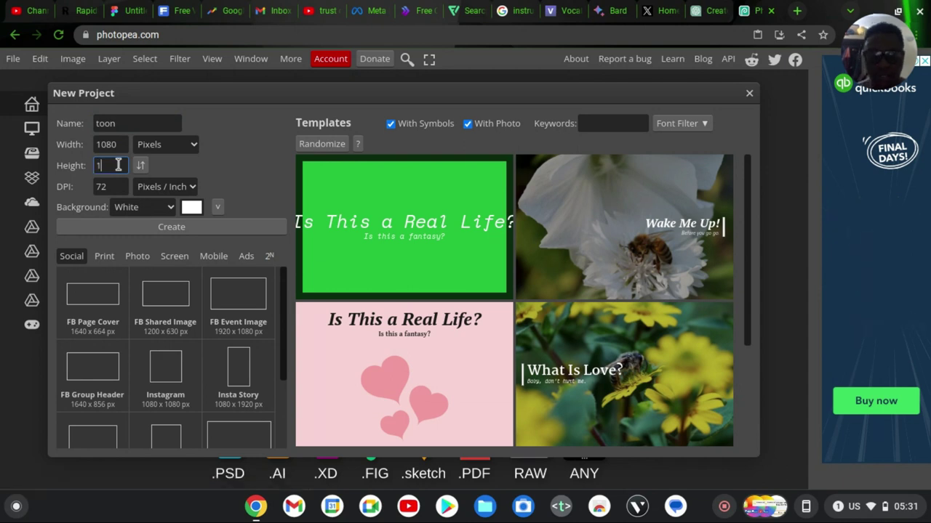
left_click(186, 145)
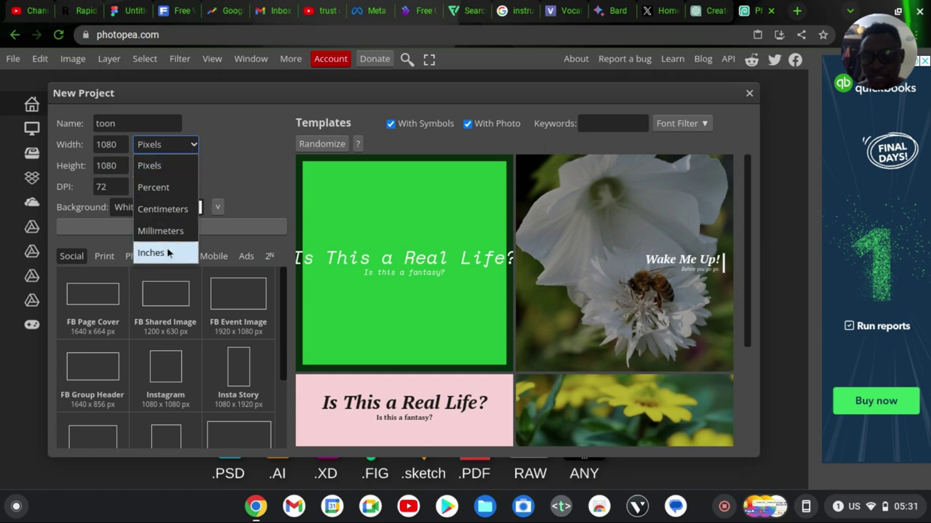
left_click(232, 151)
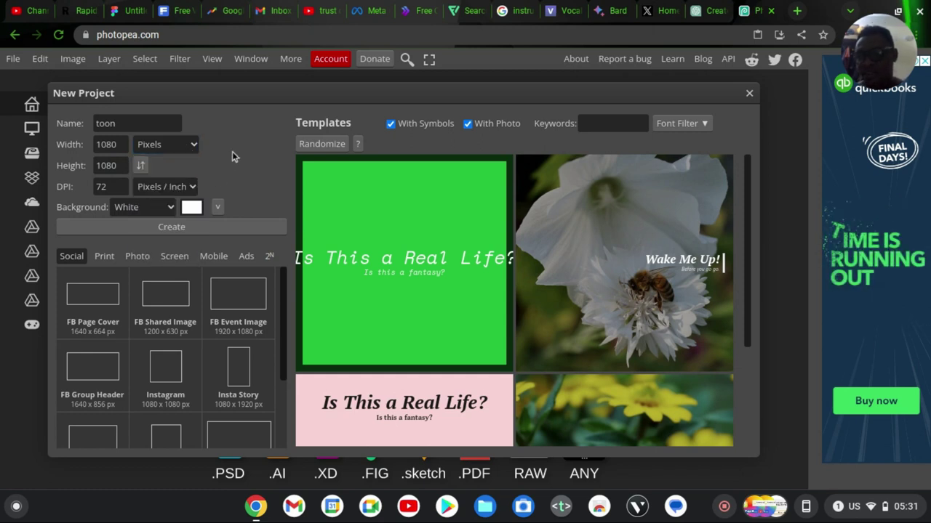
Set the project's resolution to 300 pixels per inch and its background to Transparent
left_click(114, 186)
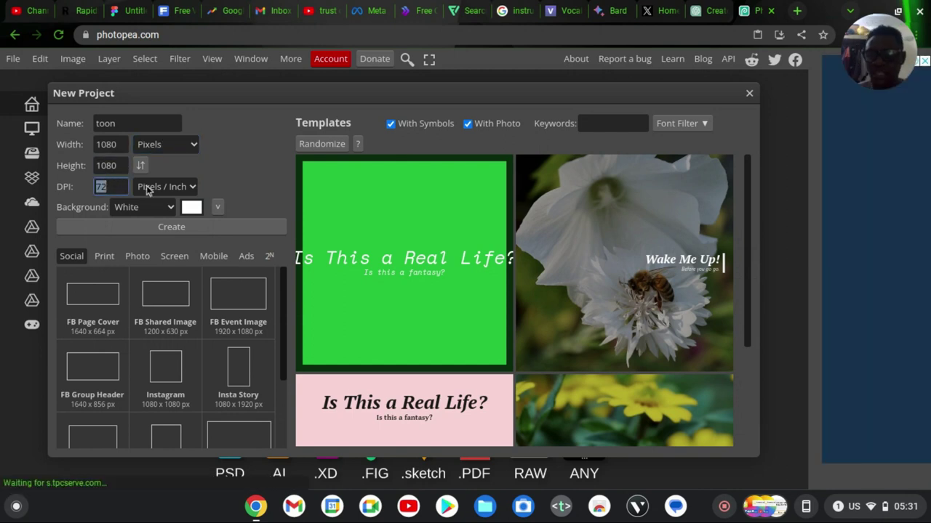
type("300")
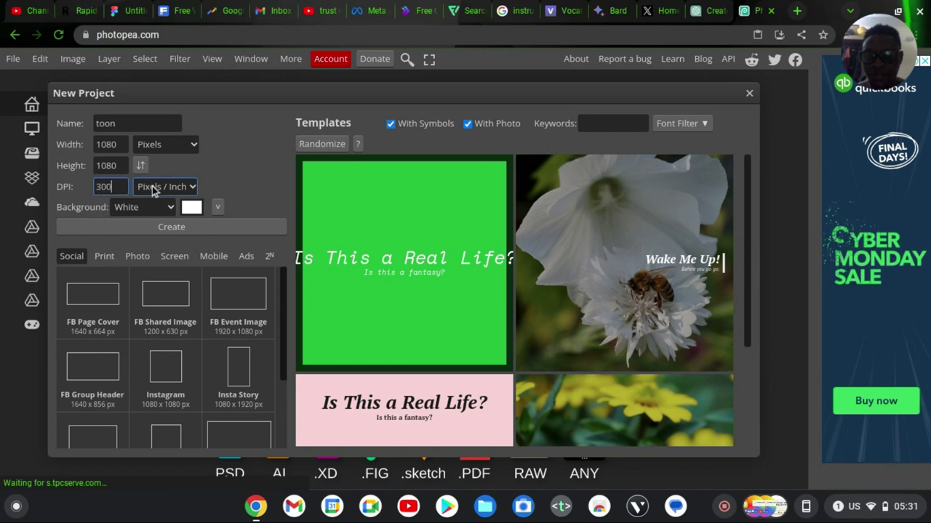
left_click(243, 187)
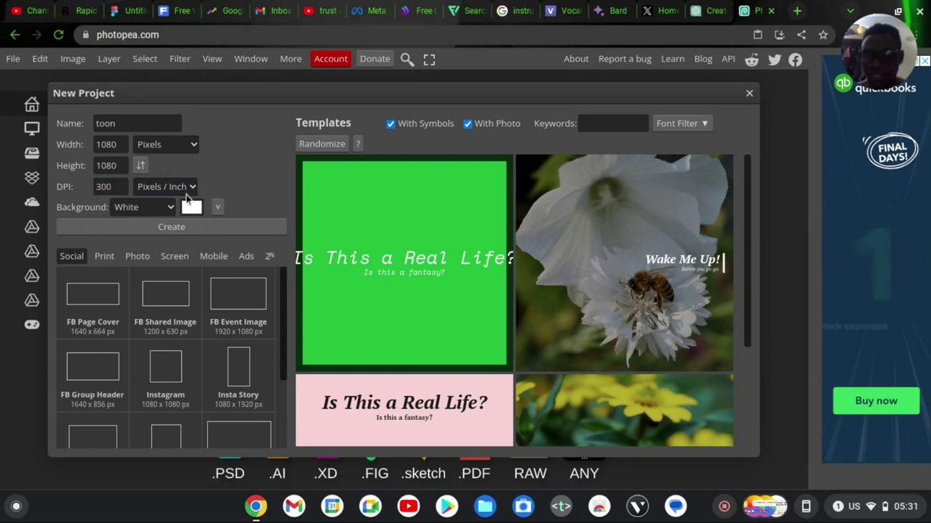
left_click(155, 211)
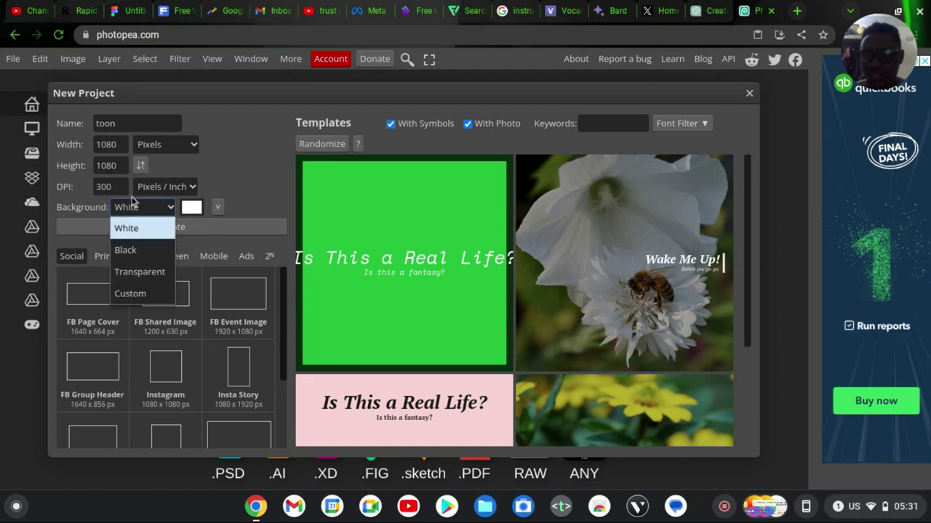
left_click(156, 271)
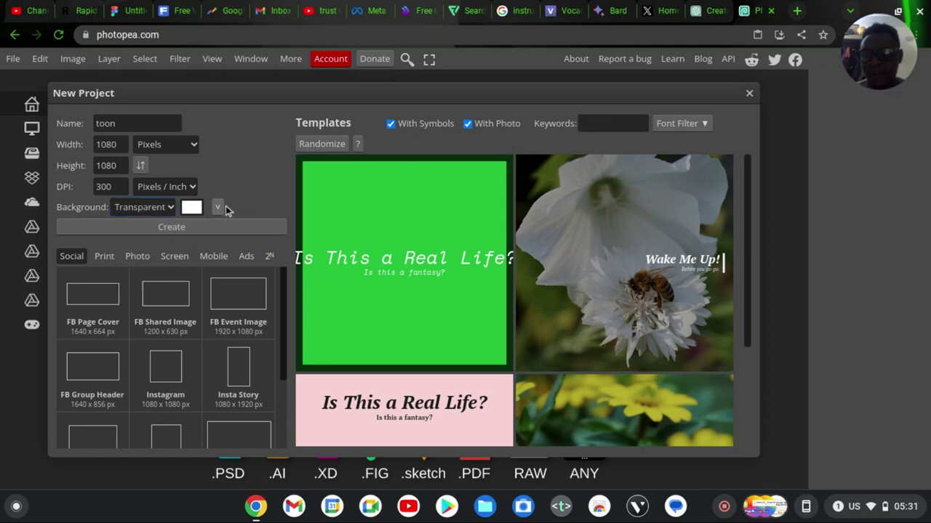
Reveal the additional project options and review the available color profiles, keeping sRGB
left_click(218, 207)
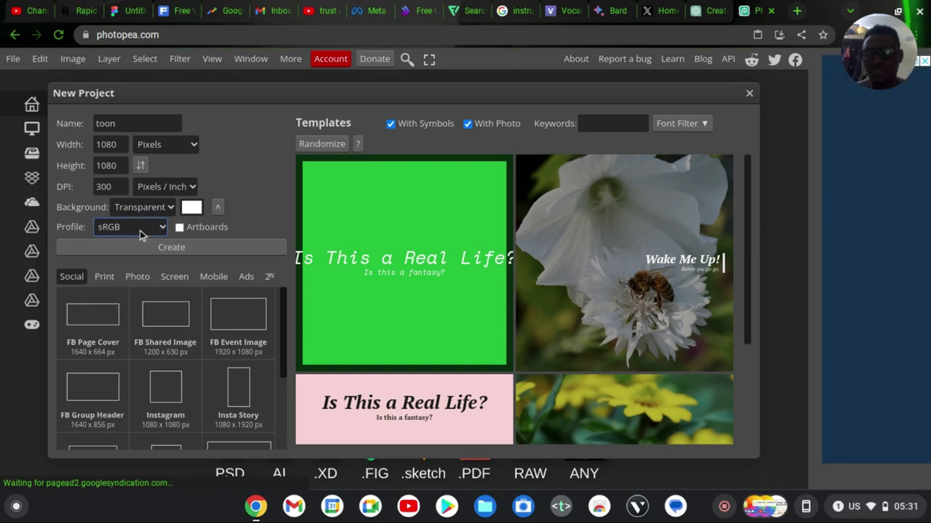
left_click(139, 230)
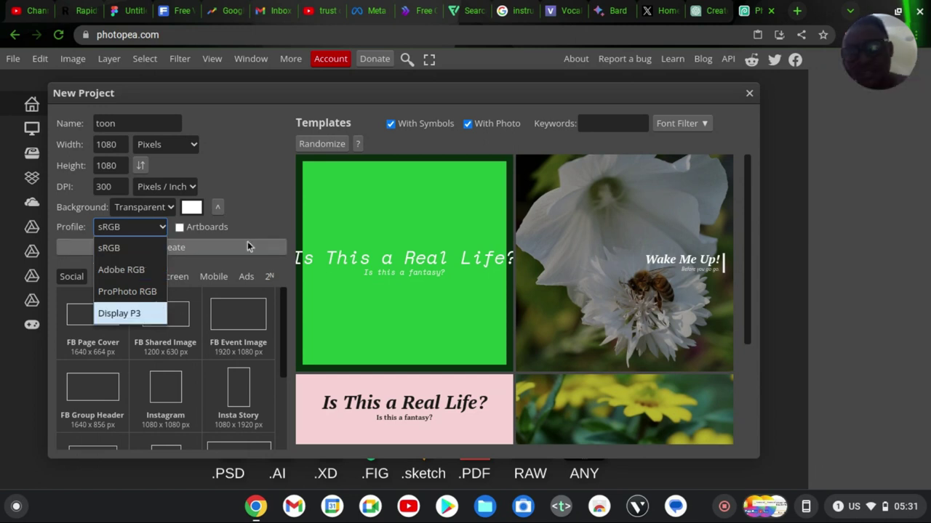
left_click(258, 183)
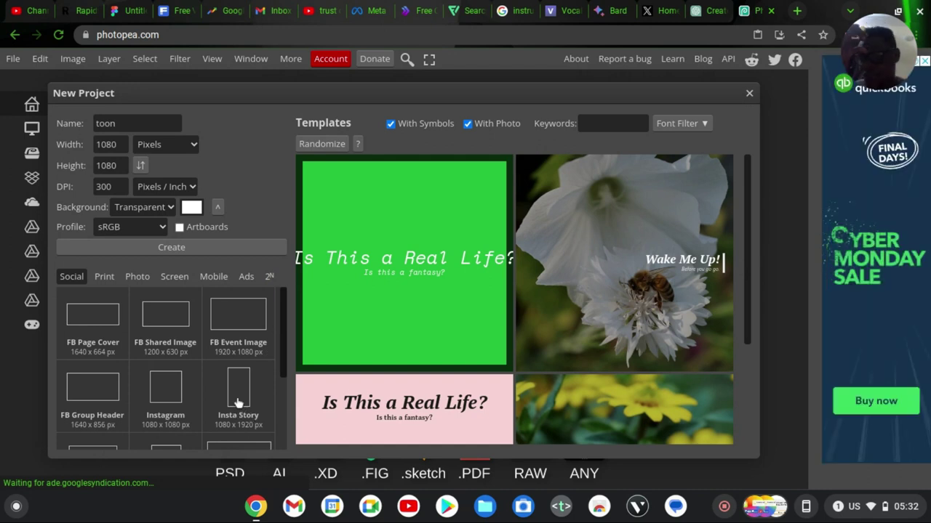
Look through the preset canvas sizes in the Social, Print, Photo, Screen, Mobile and Ads categories
scroll(237, 403, "down", 2)
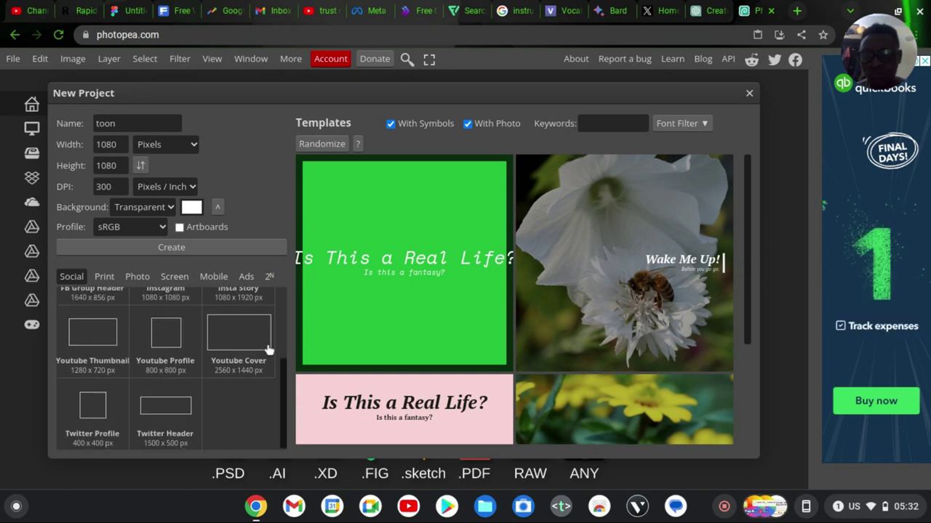
left_click(105, 278)
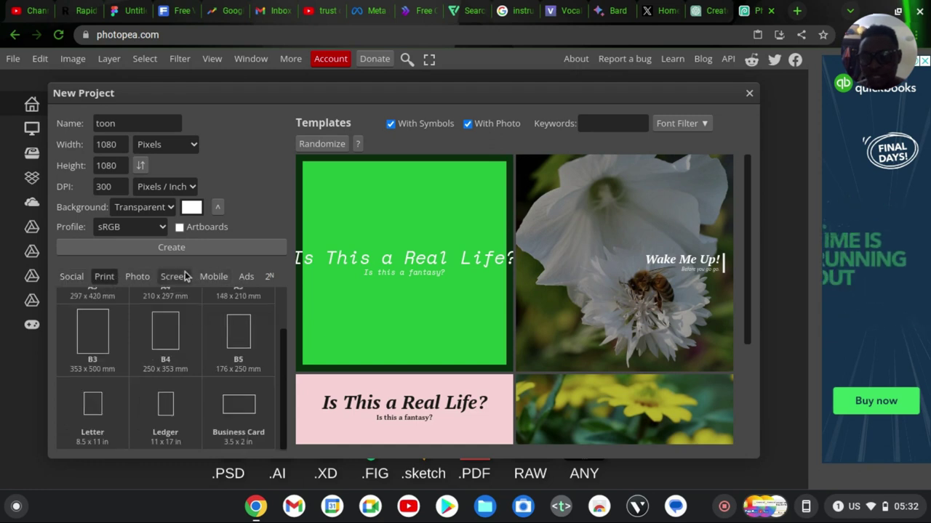
left_click(139, 277)
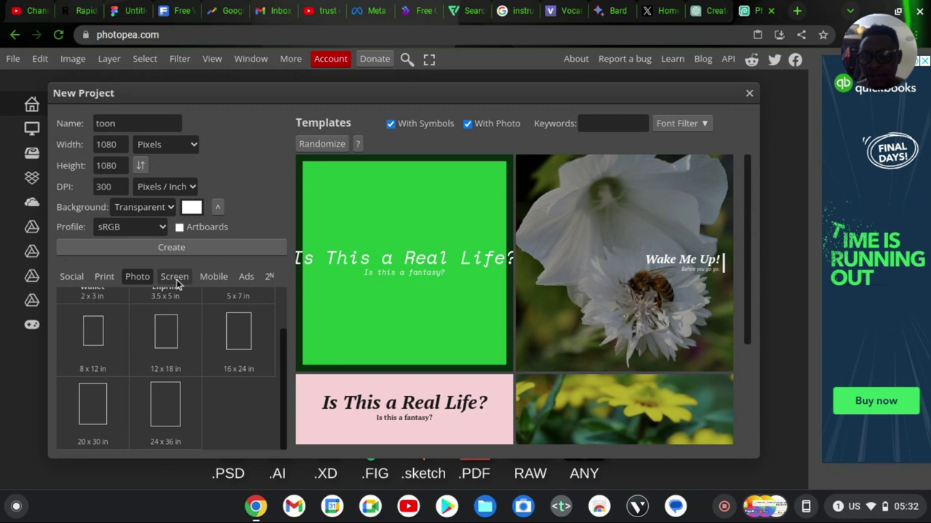
left_click(180, 279)
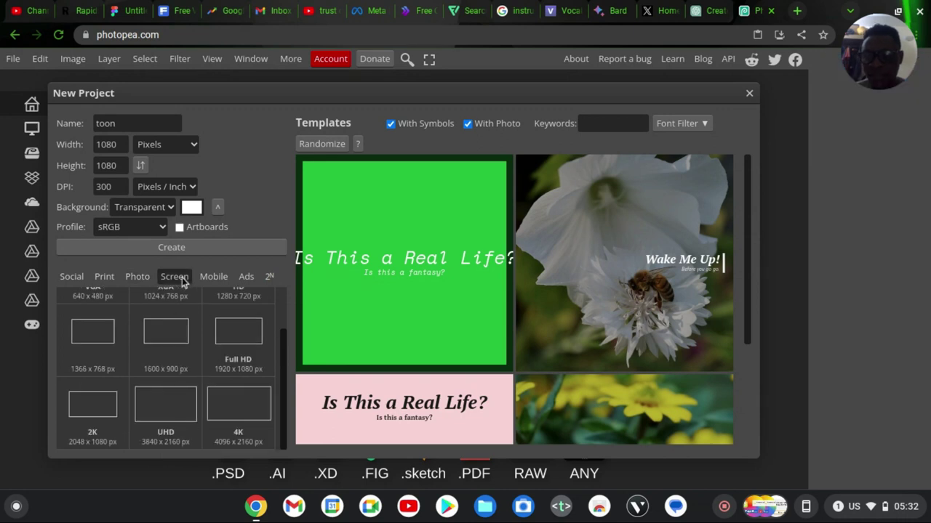
left_click(220, 277)
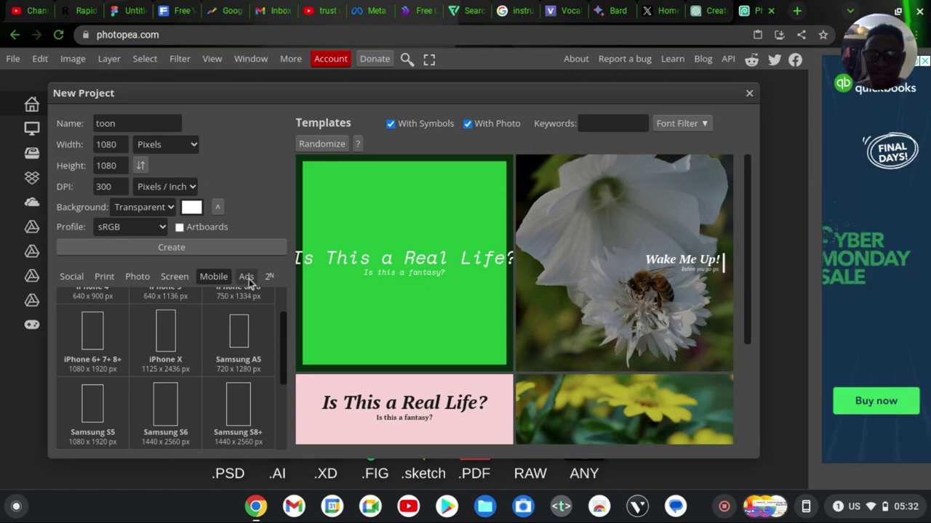
left_click(247, 278)
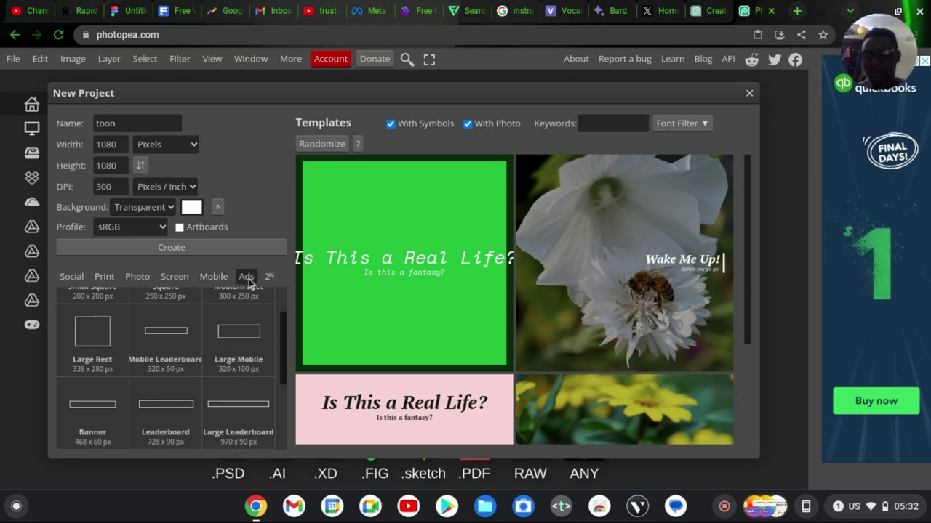
Create the toon project with the entered size, resolution and background settings
left_click(216, 245)
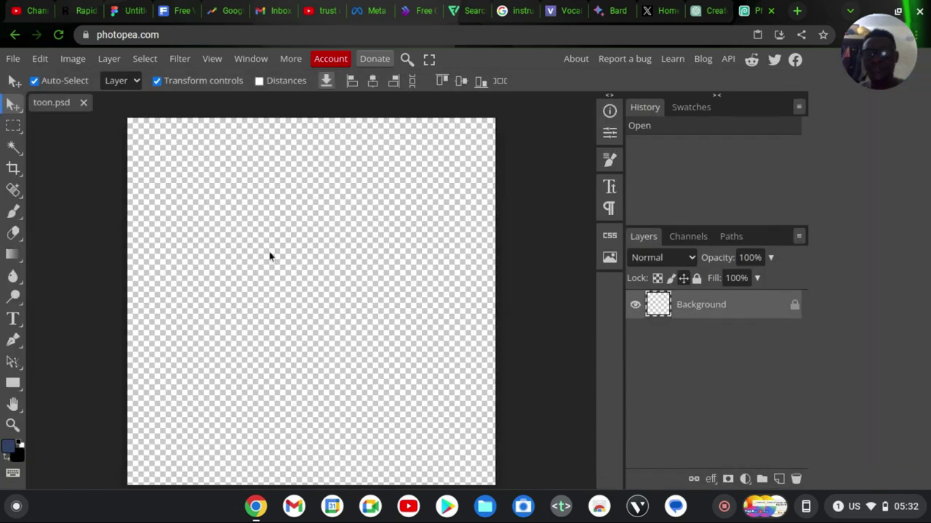
scroll(344, 234, "down", 2)
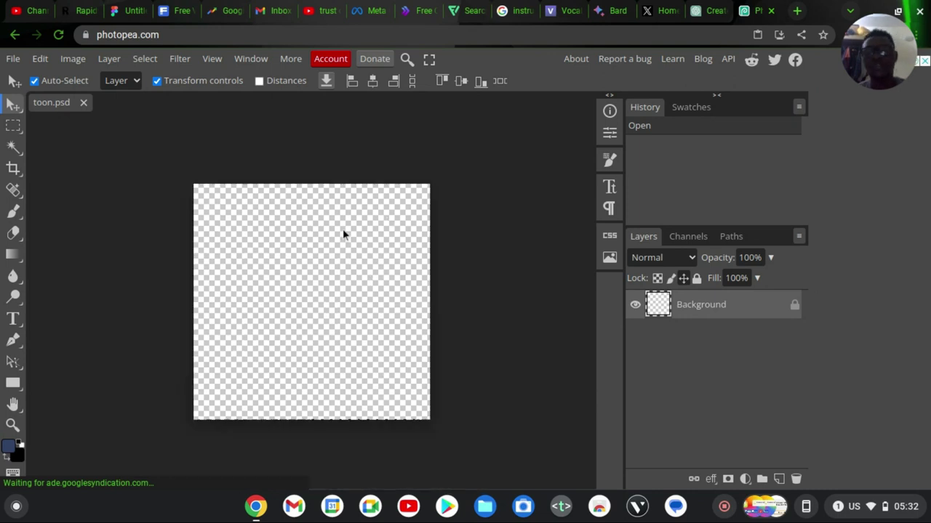
scroll(344, 235, "down", 2)
key("ctrl+plus")
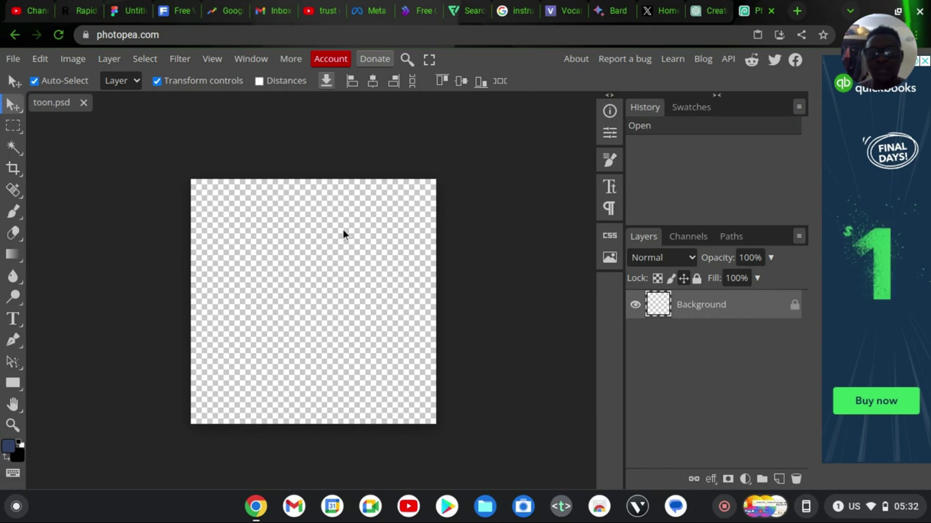
key("ctrl+plus")
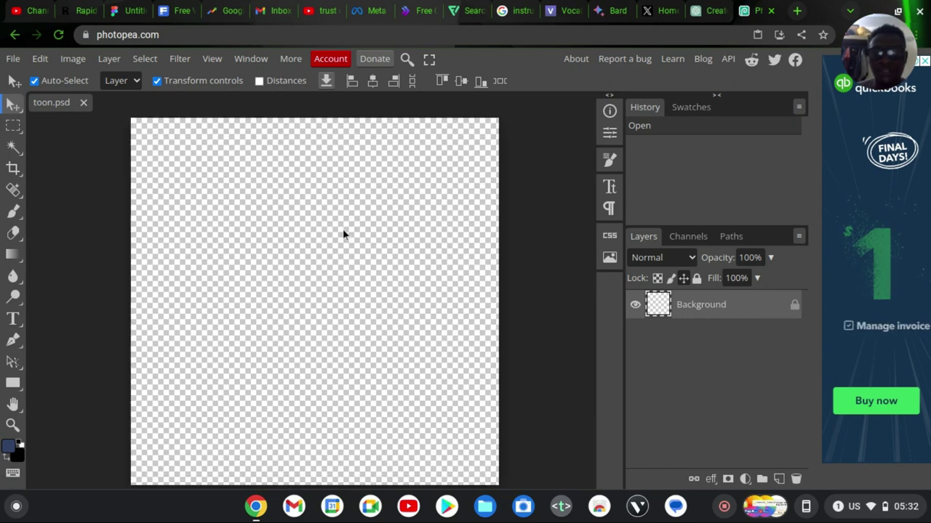
key("ctrl+plus")
scroll(365, 232, "down", 1)
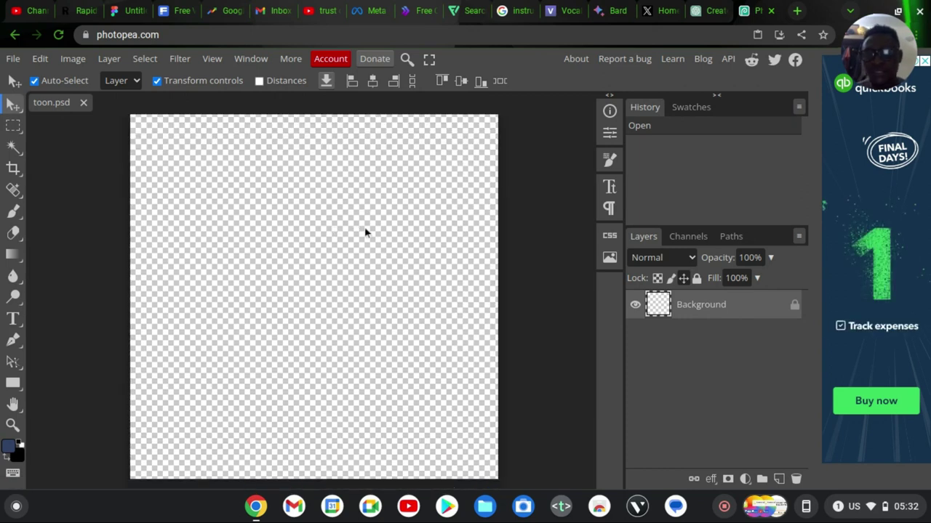
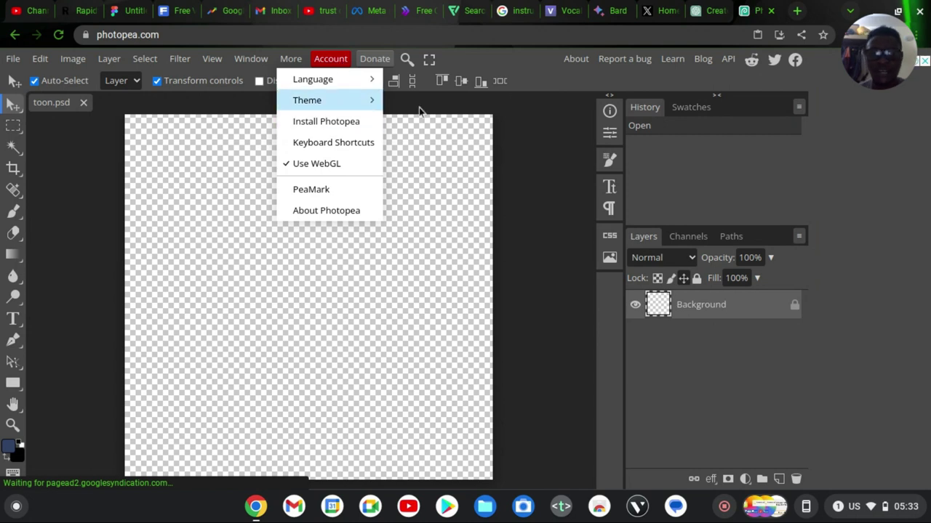
left_click(463, 222)
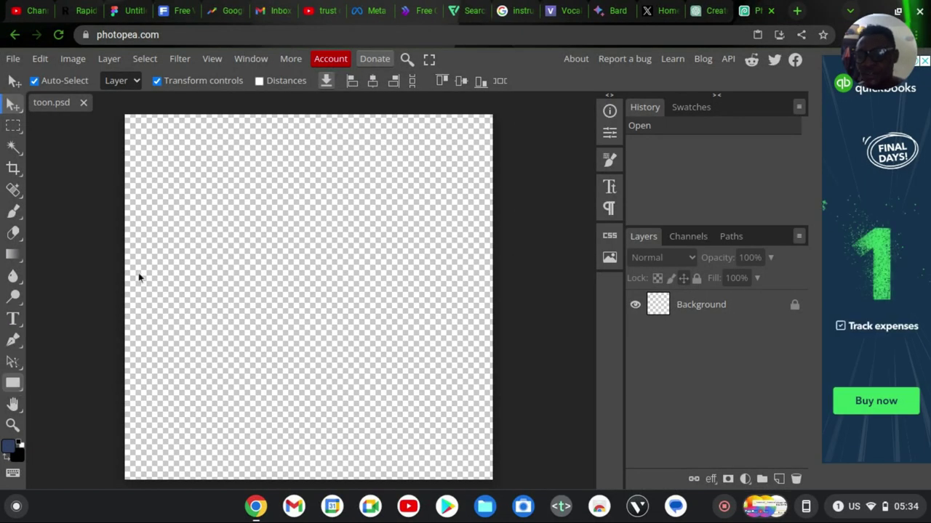
Draw a yellow-filled rectangle in the upper-left corner of the canvas, without a stroke
key("u")
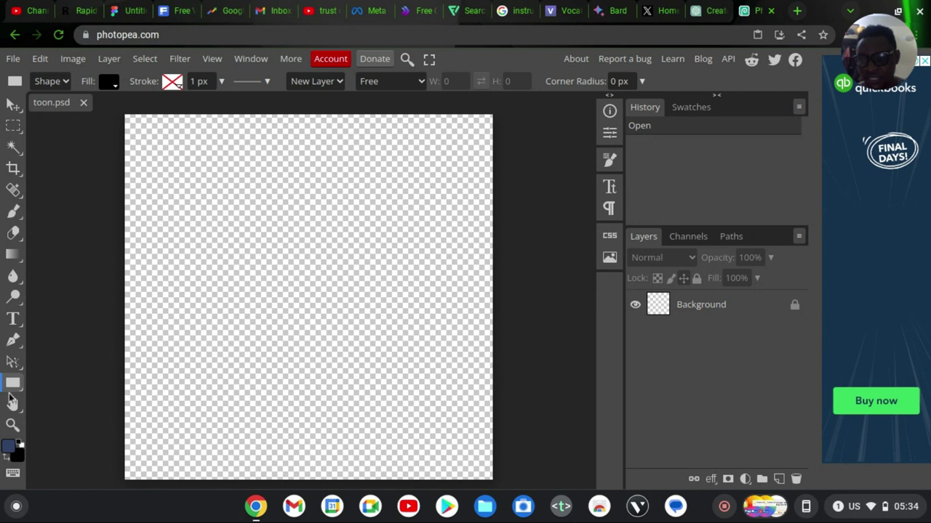
left_click(109, 82)
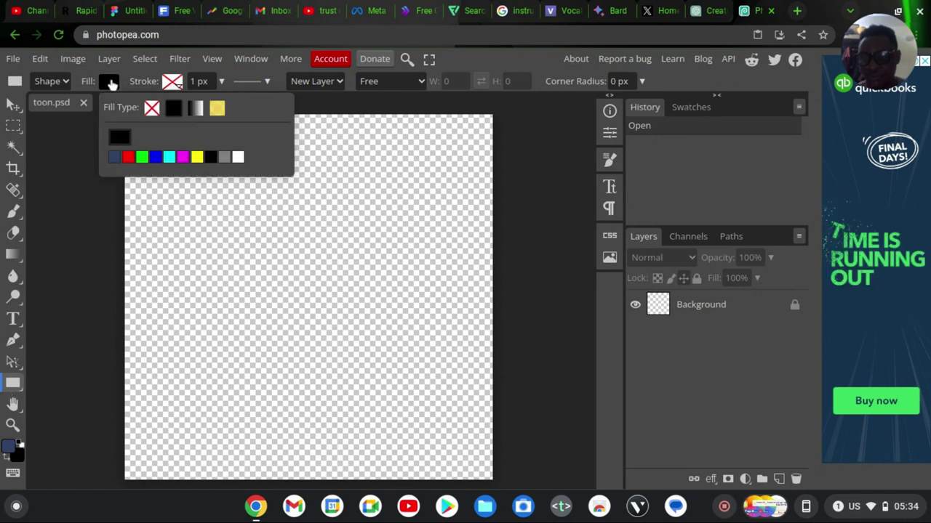
left_click(197, 158)
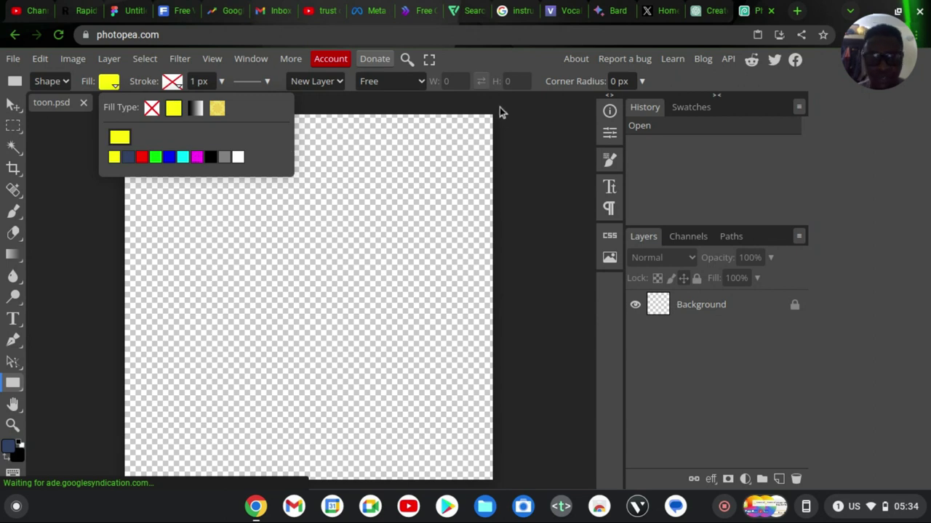
left_click(320, 251)
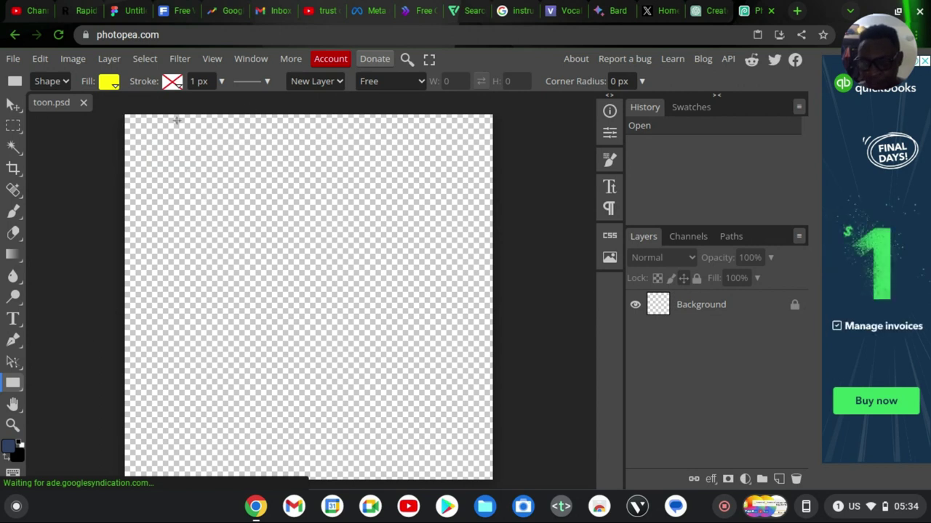
left_click(201, 168)
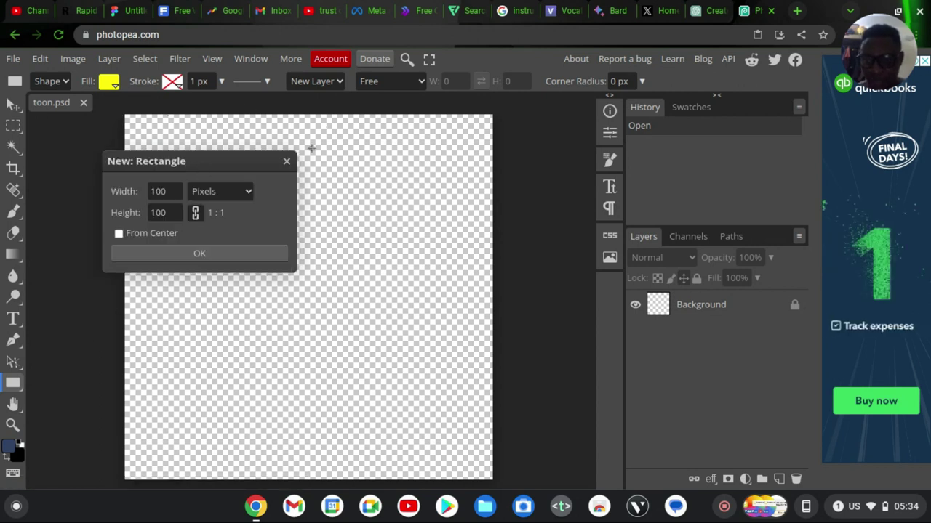
left_click(287, 161)
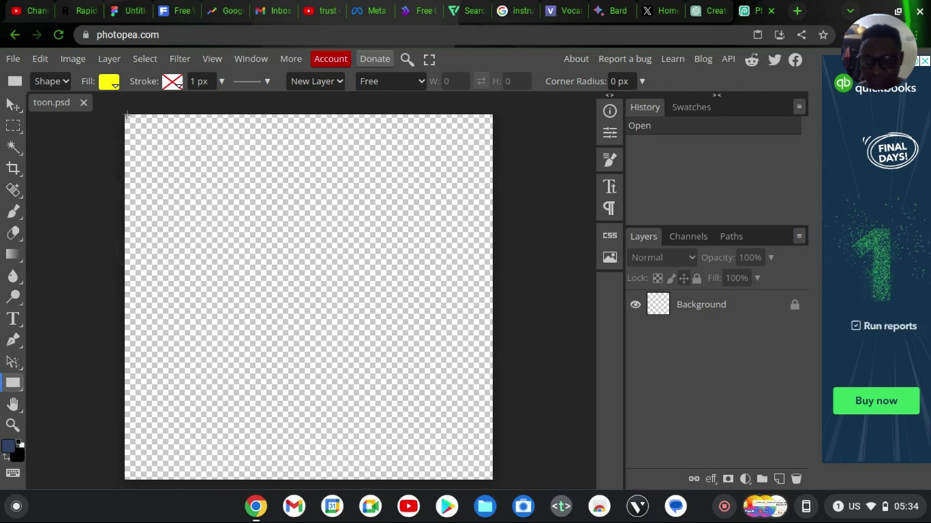
left_click_drag(125, 117, 215, 201)
left_click(288, 220)
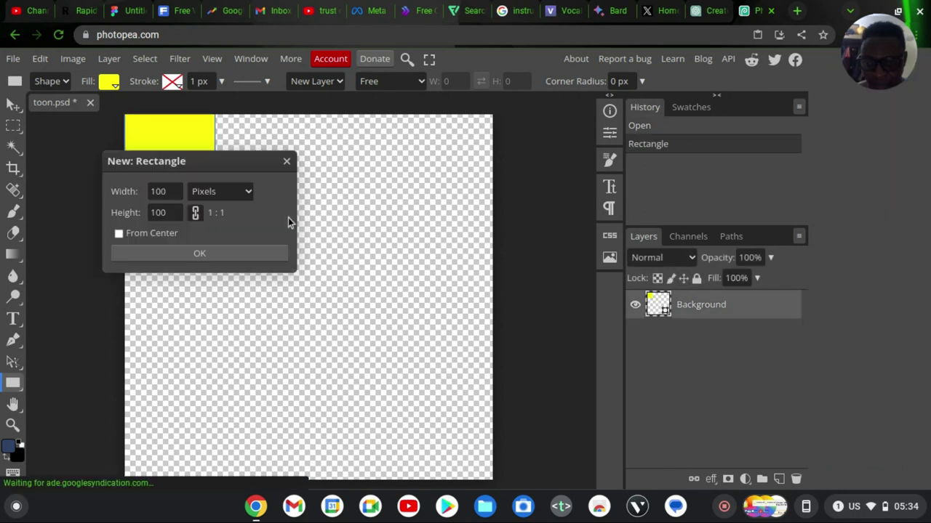
left_click(287, 162)
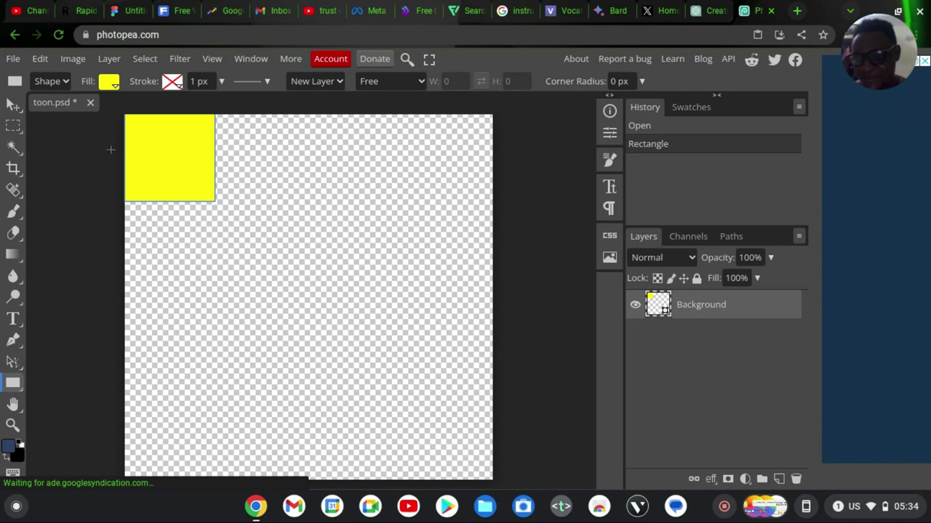
Shift the yellow rectangle slightly past the canvas's upper-left corner and scale it to about 423% so it covers the whole canvas
left_click(14, 104)
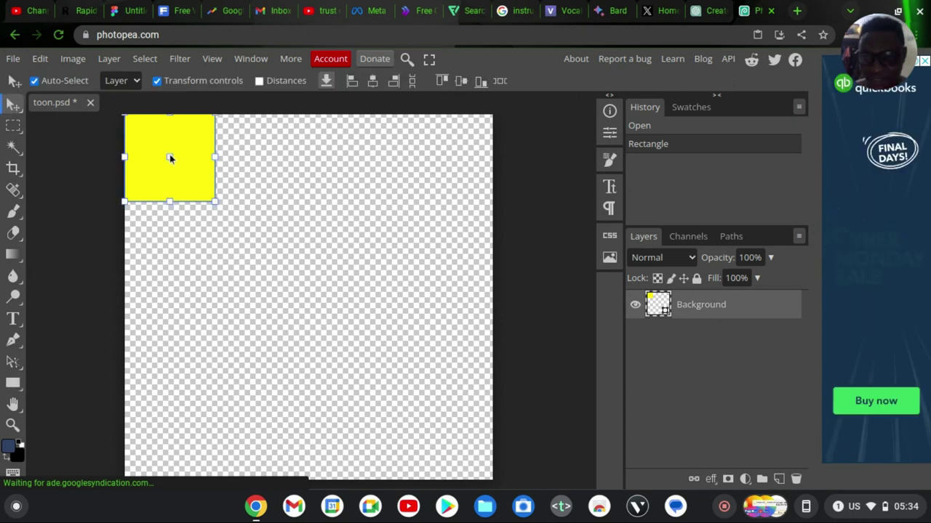
left_click(191, 148)
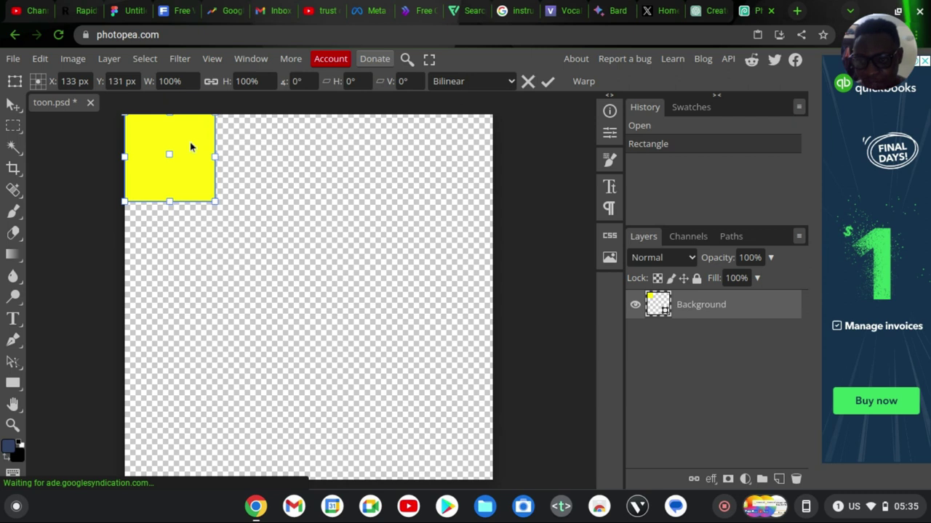
left_click_drag(186, 145, 186, 140)
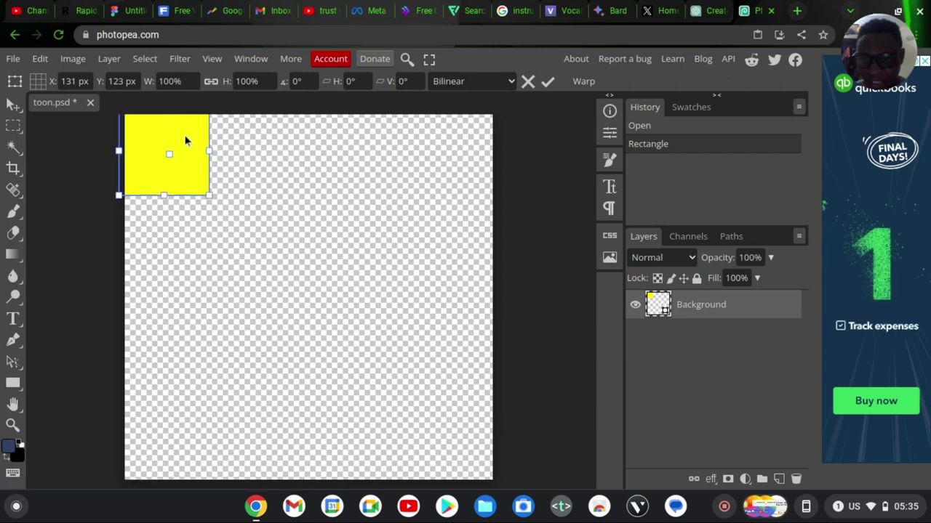
left_click_drag(210, 195, 501, 487)
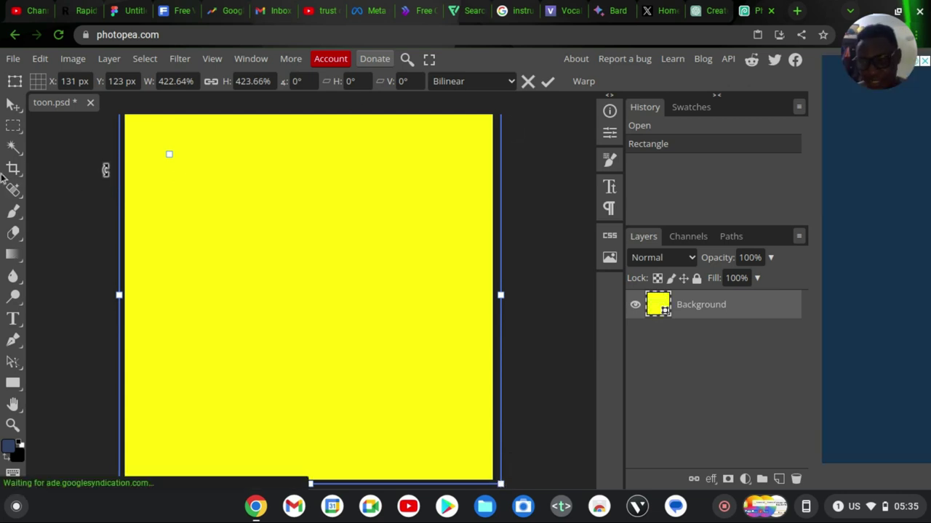
left_click(546, 83)
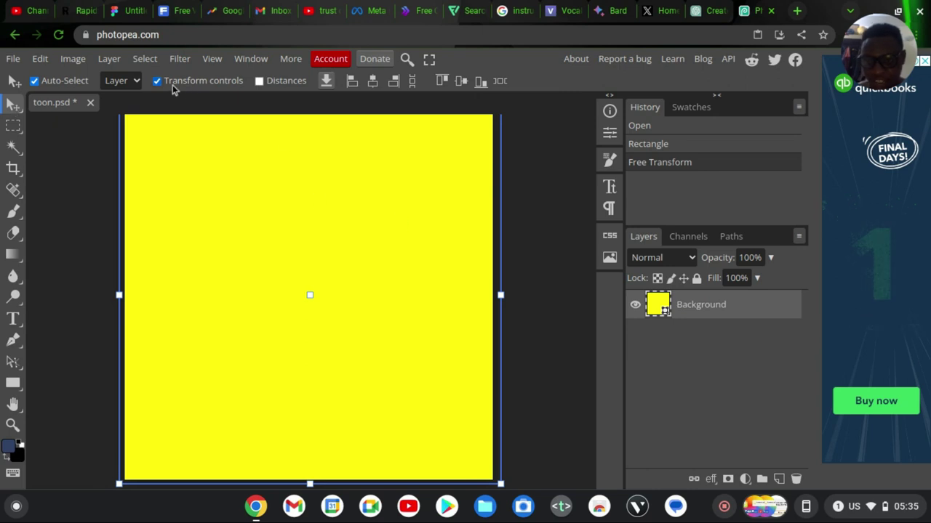
Draw an upright ellipse in the left half of the canvas as the first eye and fill it with black
left_click(20, 387)
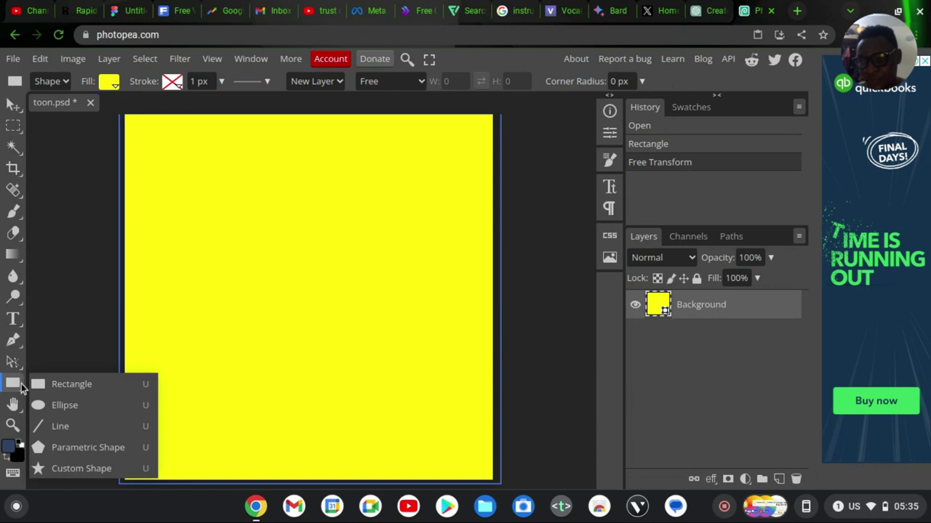
left_click(54, 411)
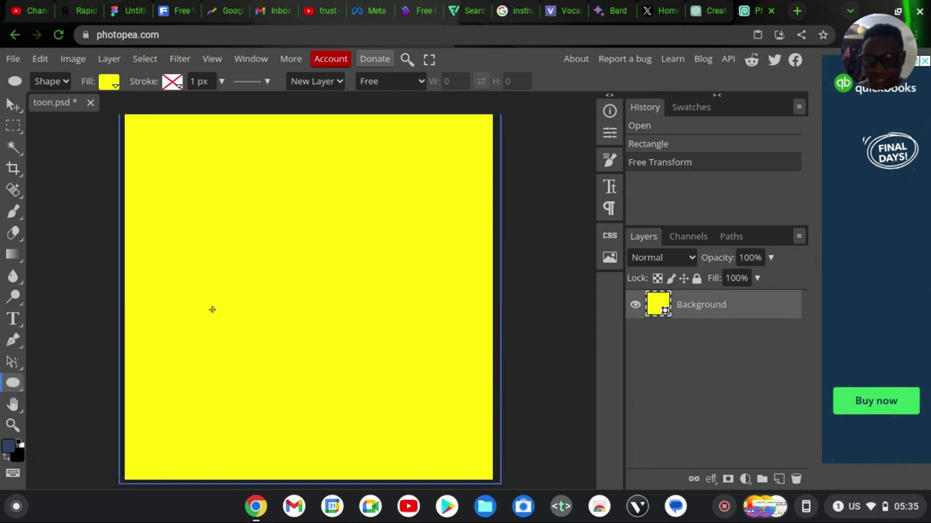
left_click_drag(190, 215, 178, 161)
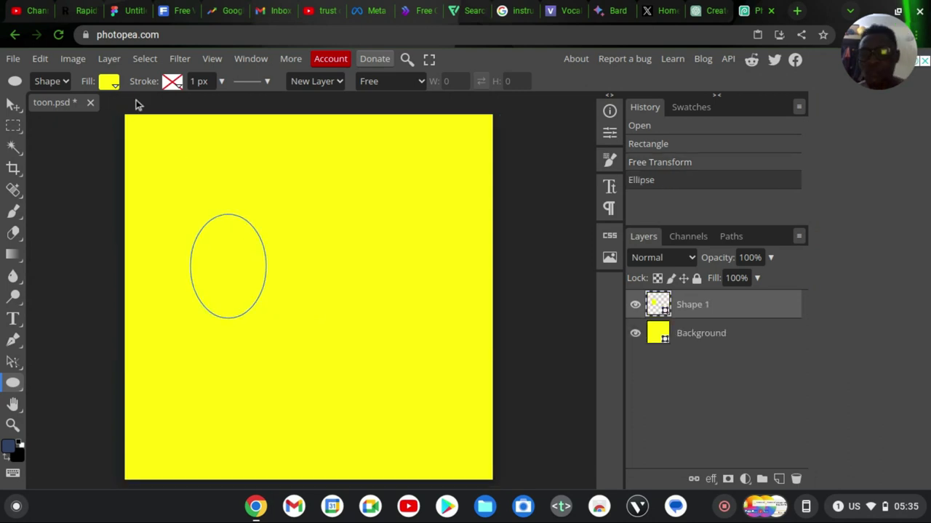
left_click(113, 83)
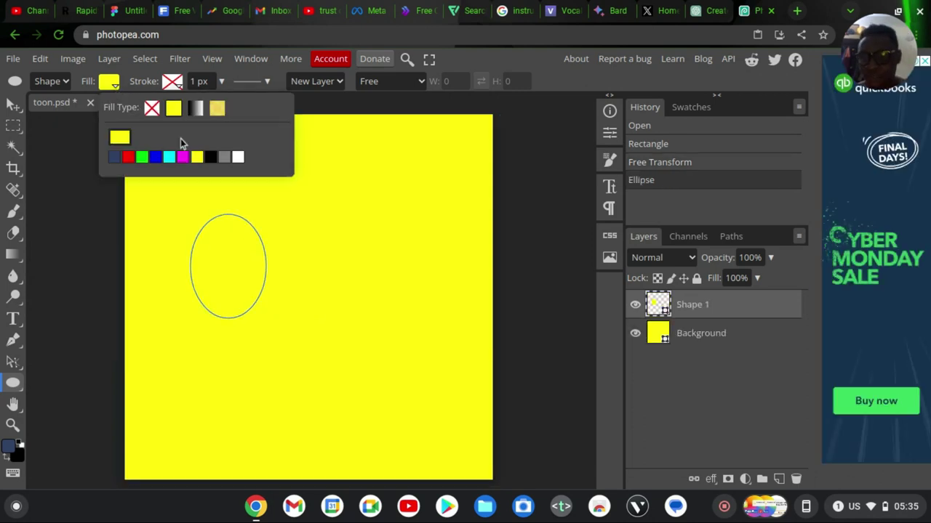
left_click(212, 158)
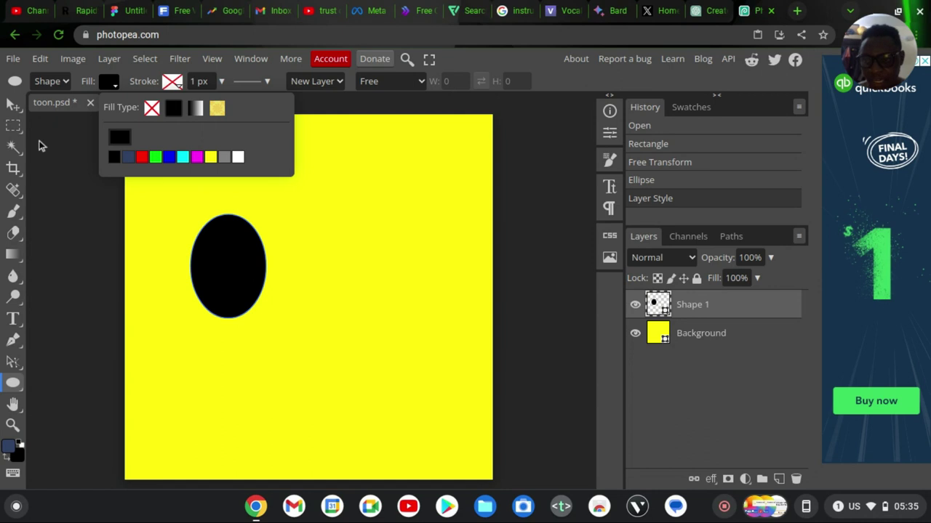
Nudge the black eye ellipse toward the center, duplicate it and place the copy level with it in the right half as the second eye
left_click(16, 107)
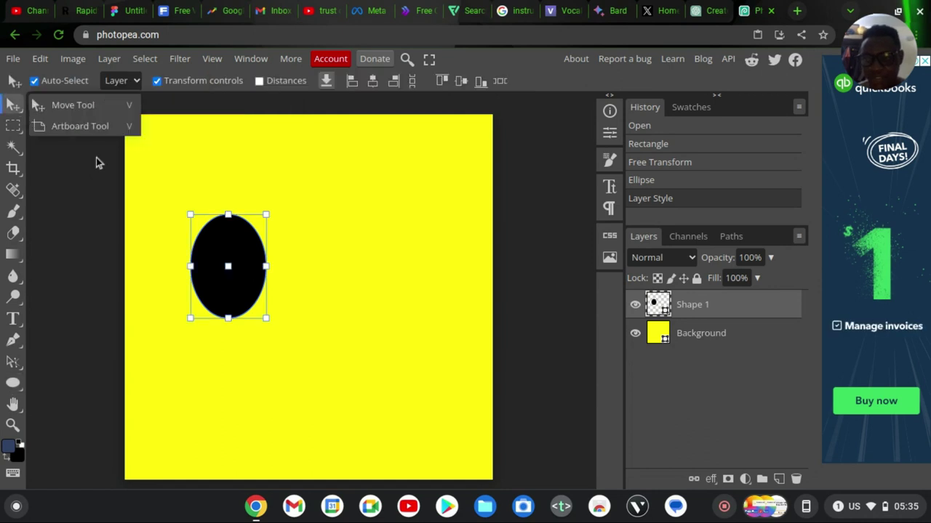
left_click(70, 106)
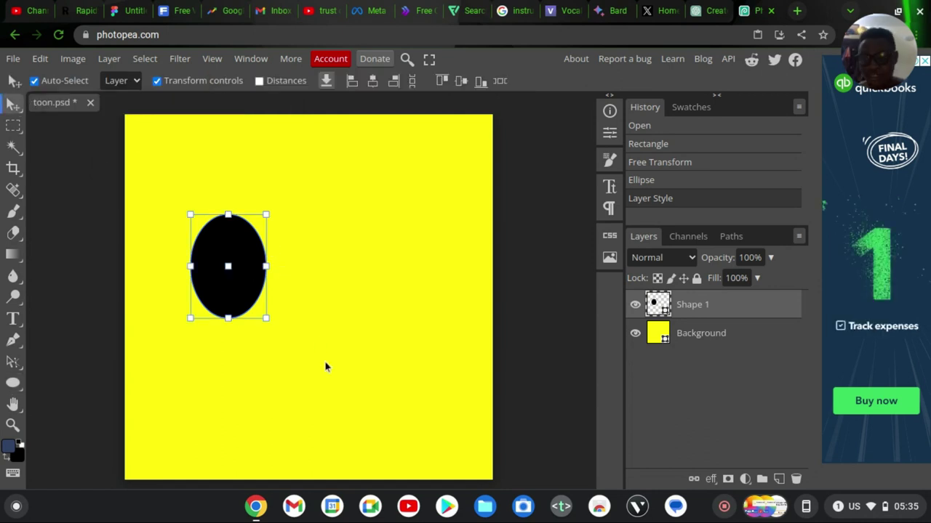
left_click_drag(247, 296, 259, 277)
key("ctrl+j")
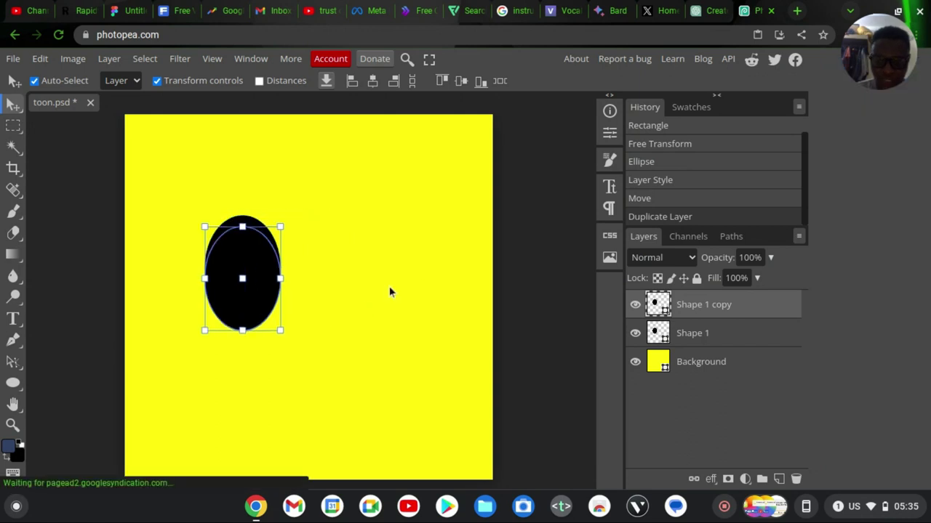
left_click_drag(268, 280, 402, 290)
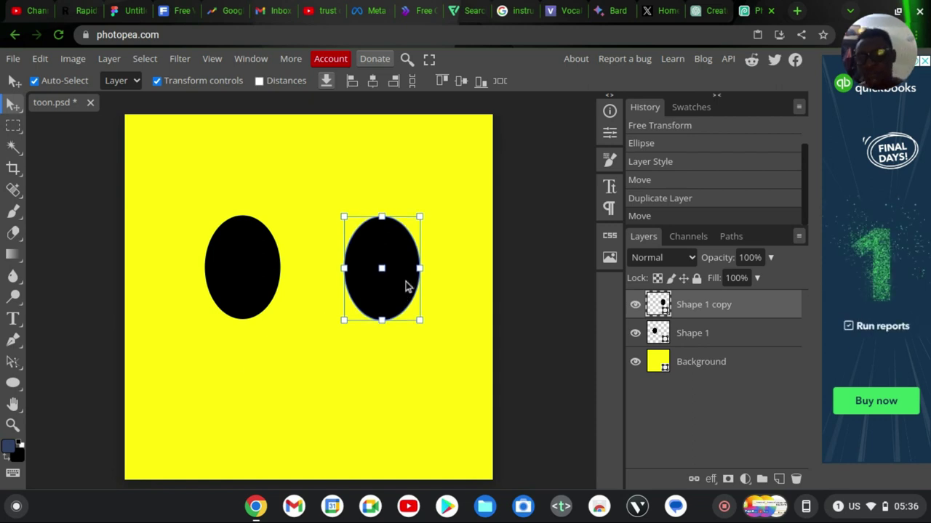
Duplicate the eye ellipse, center the copy below the eyes as the mouth and widen it to about 177%
key("ctrl+j")
left_click_drag(405, 282, 327, 411)
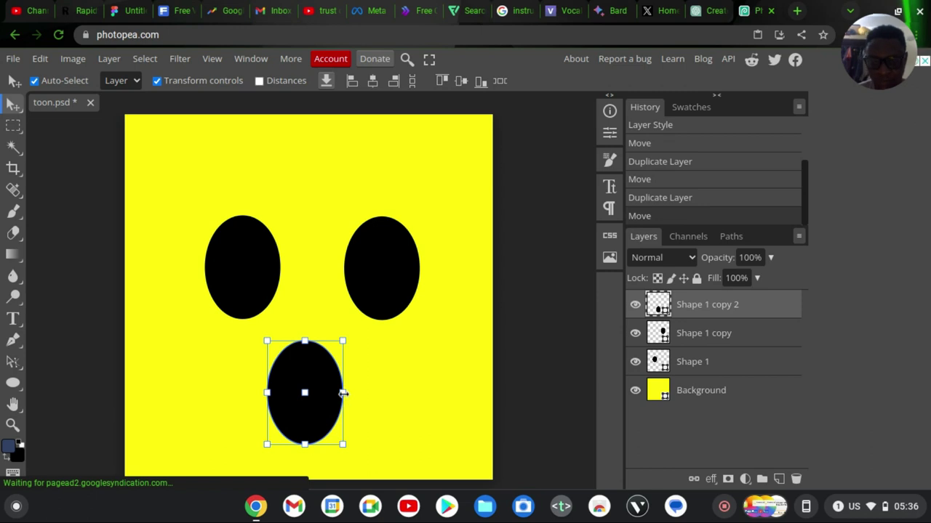
mouse_move(344, 392)
left_mouse_down()
mouse_move(401, 392)
mouse_move(342, 409)
left_mouse_up()
scroll(515, 392, "down", 2)
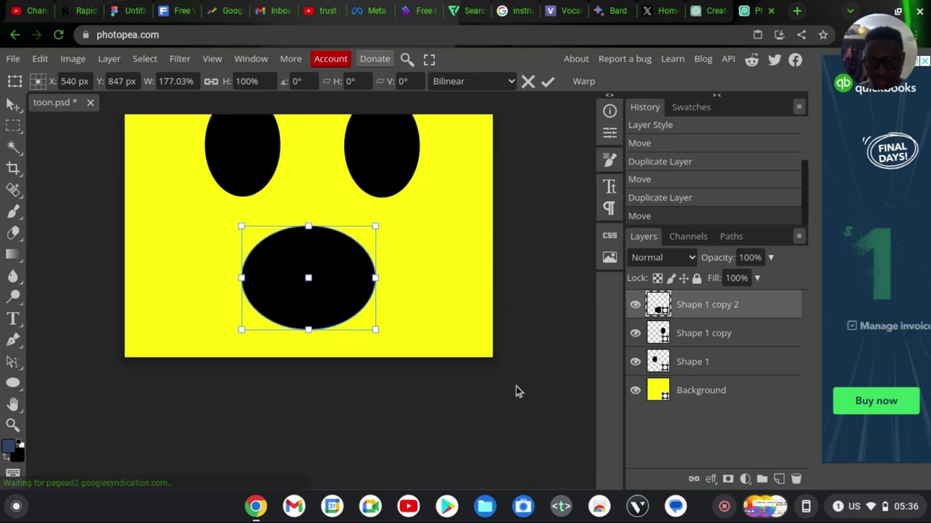
scroll(514, 391, "up", 3)
scroll(515, 391, "down", 1)
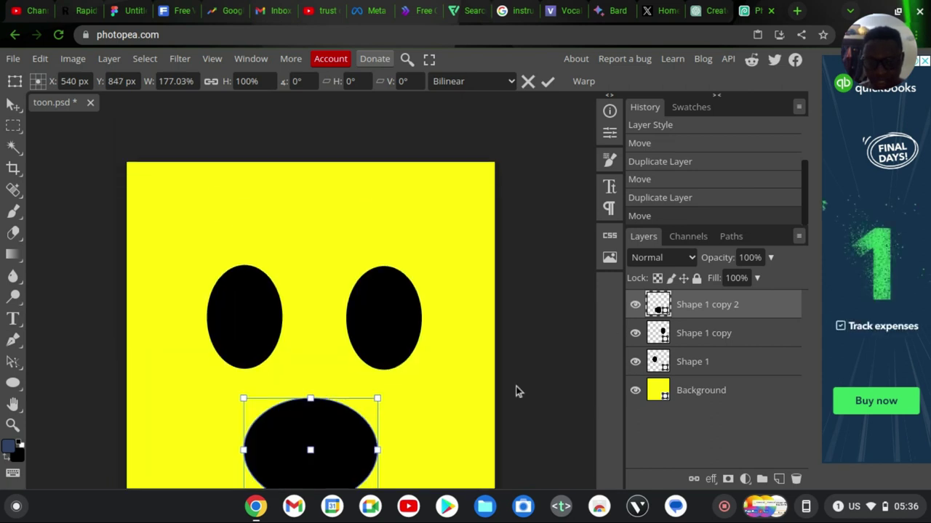
scroll(515, 391, "down", 1)
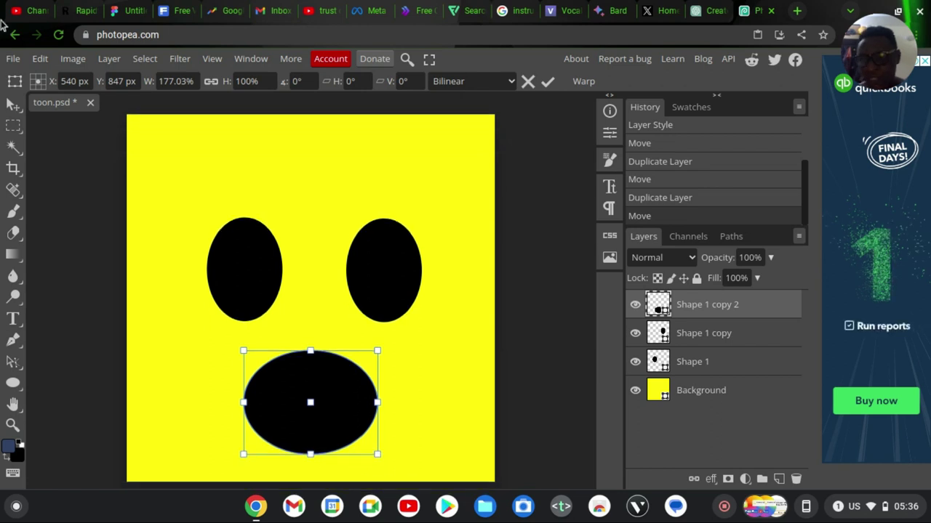
Reshape the mouth ellipse into a smile with Direct Select by lowering its top anchor and adjusting that anchor's curve handles
left_click(16, 366)
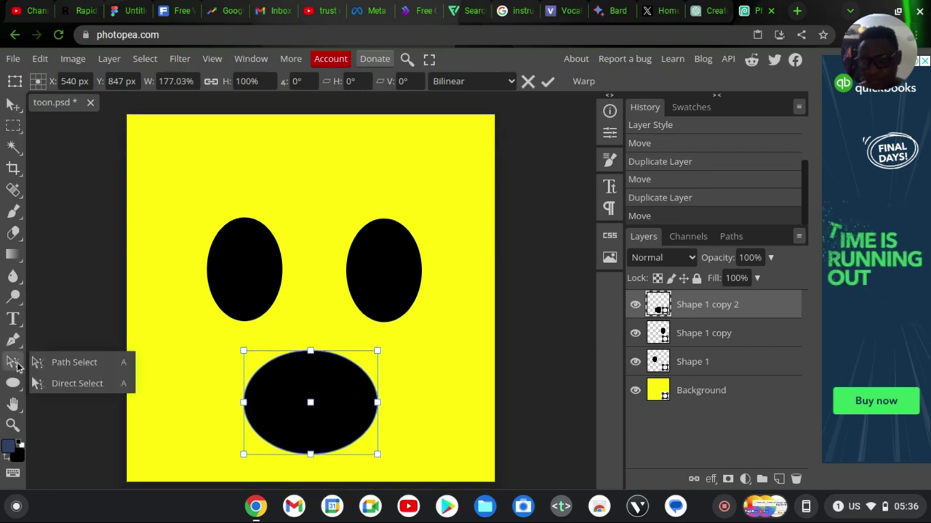
left_click(73, 385)
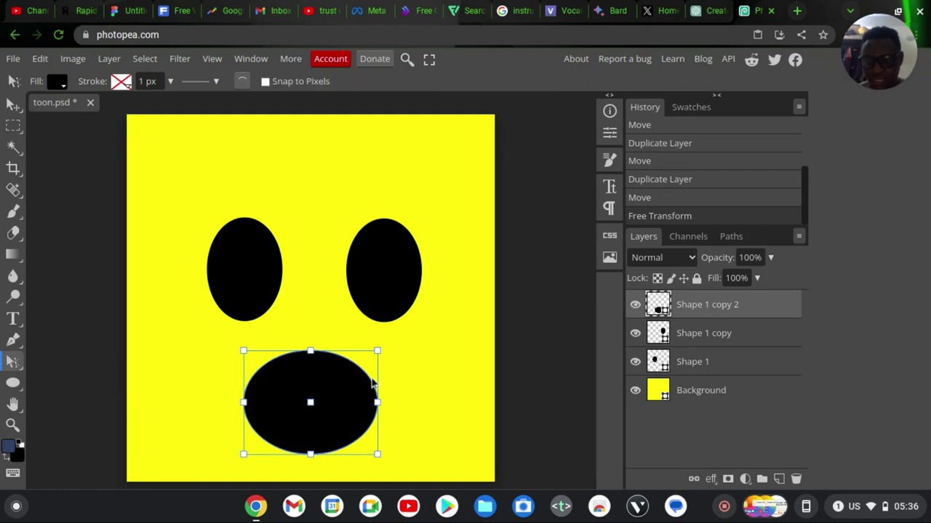
left_click(310, 352)
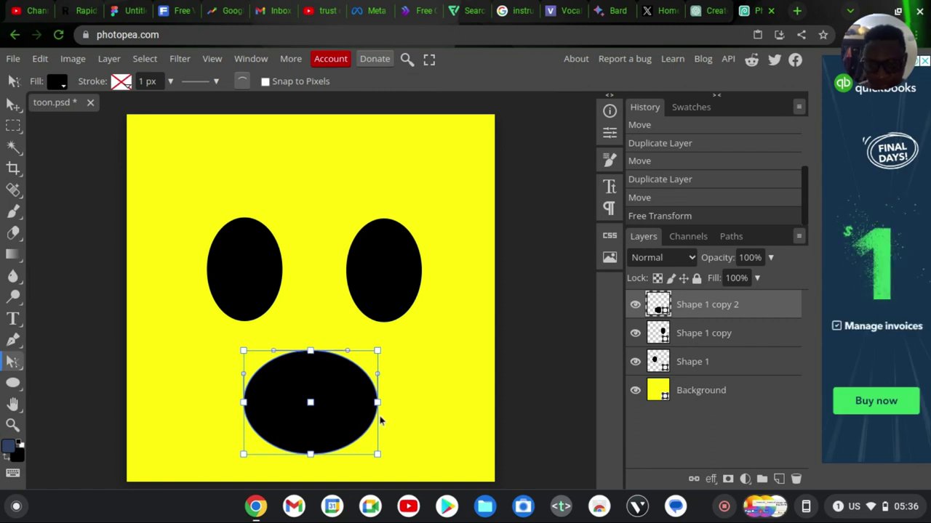
left_click_drag(311, 353, 368, 426)
left_click_drag(375, 424, 385, 412)
left_click_drag(277, 422, 239, 426)
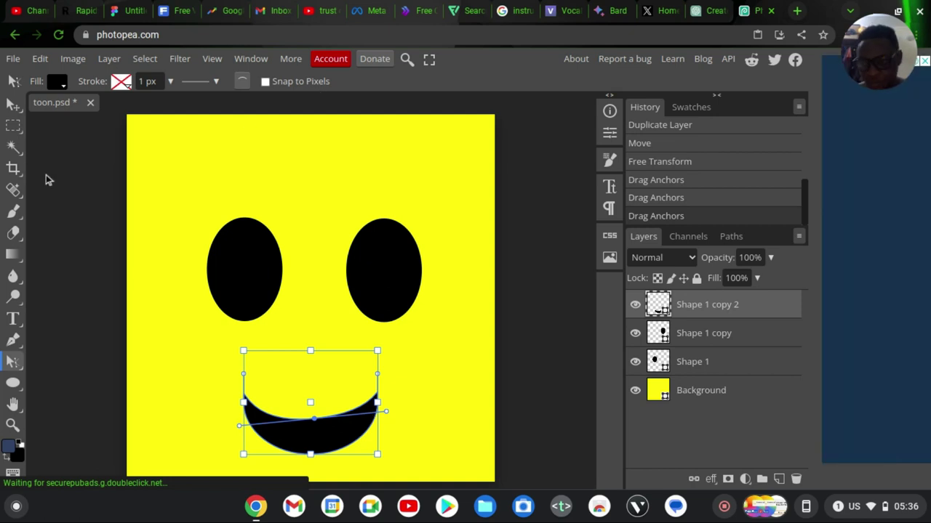
left_click(12, 104)
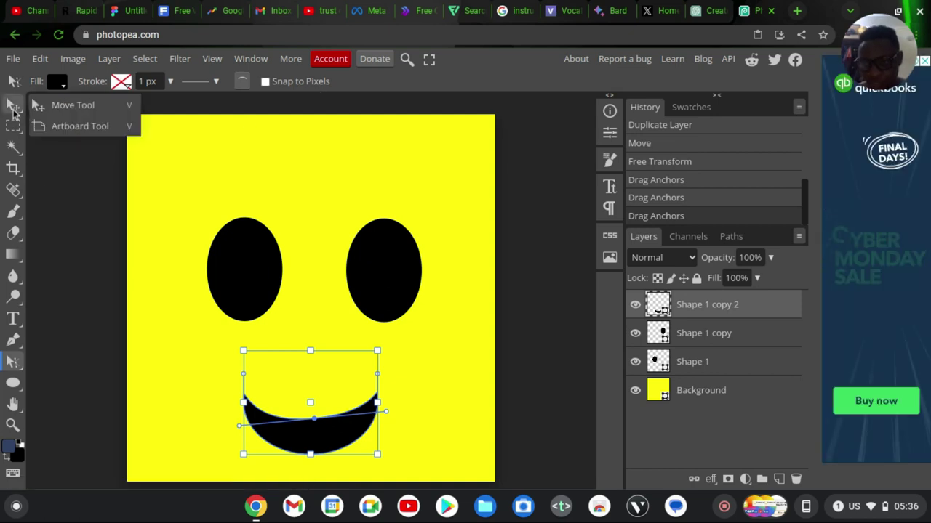
left_click(527, 404)
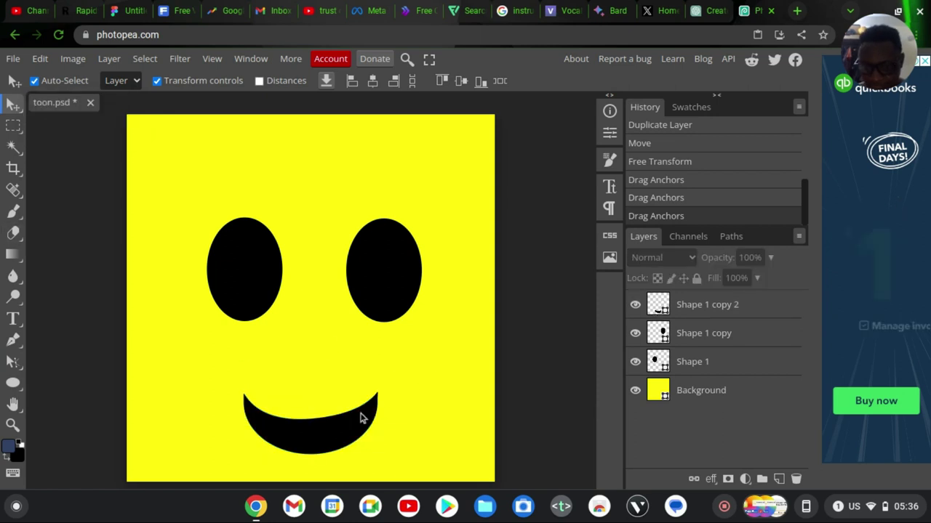
Refine the smile's two upper corners with Direct Select by lowering the right corner's handle and pulling the left corner's handle down and outward
left_click(302, 445)
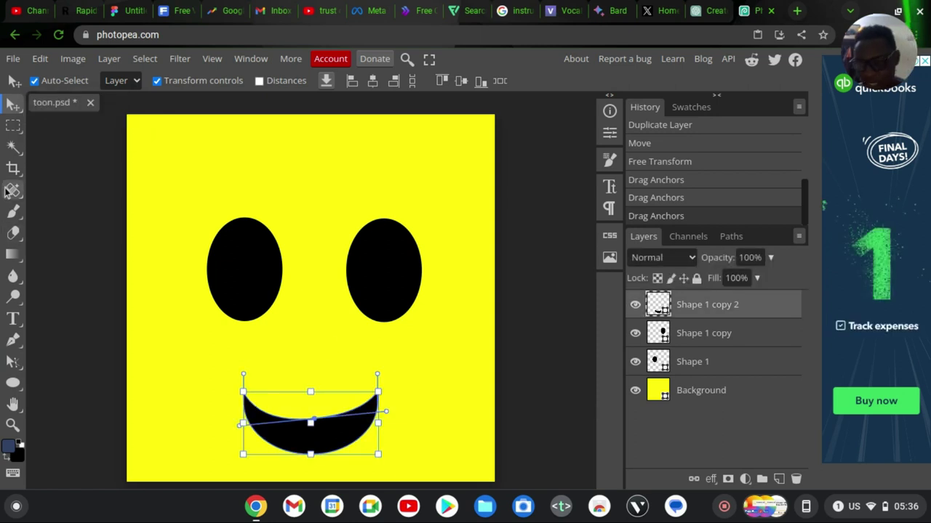
left_click(16, 366)
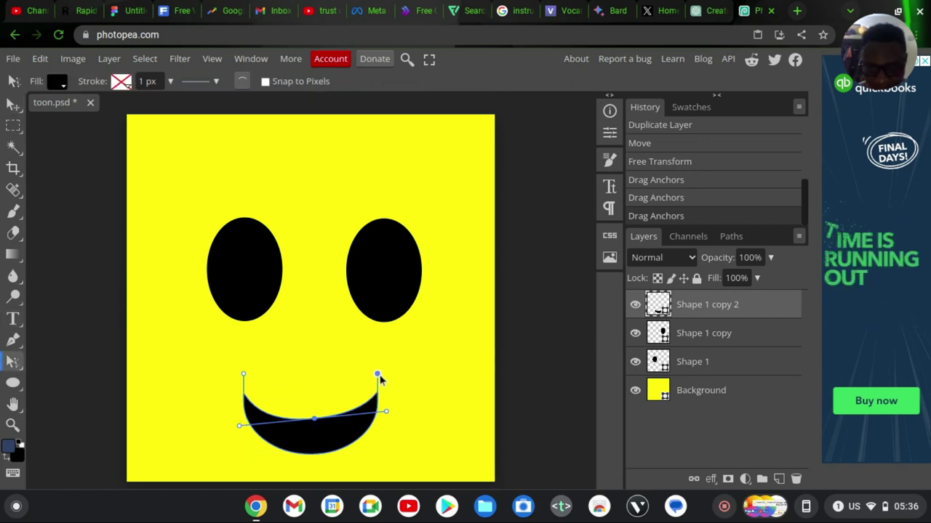
left_click_drag(377, 374, 381, 394)
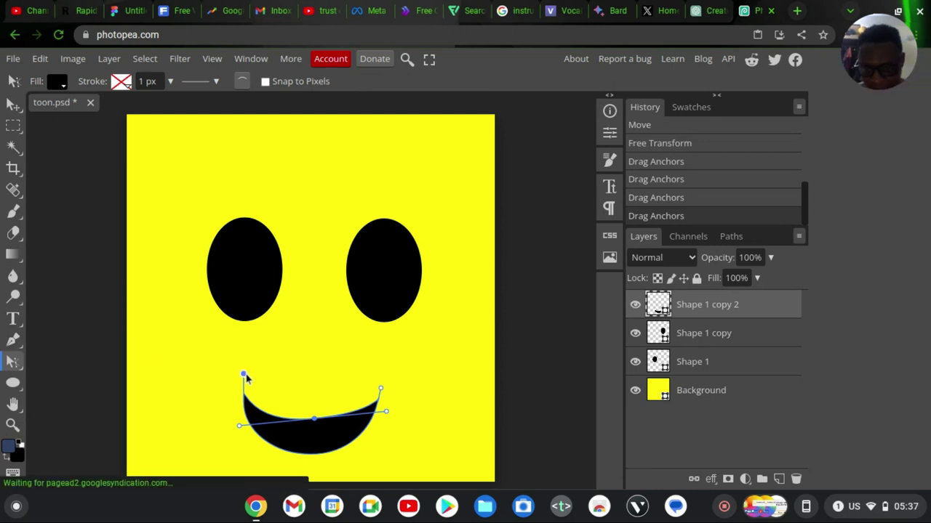
left_click_drag(243, 378, 237, 385)
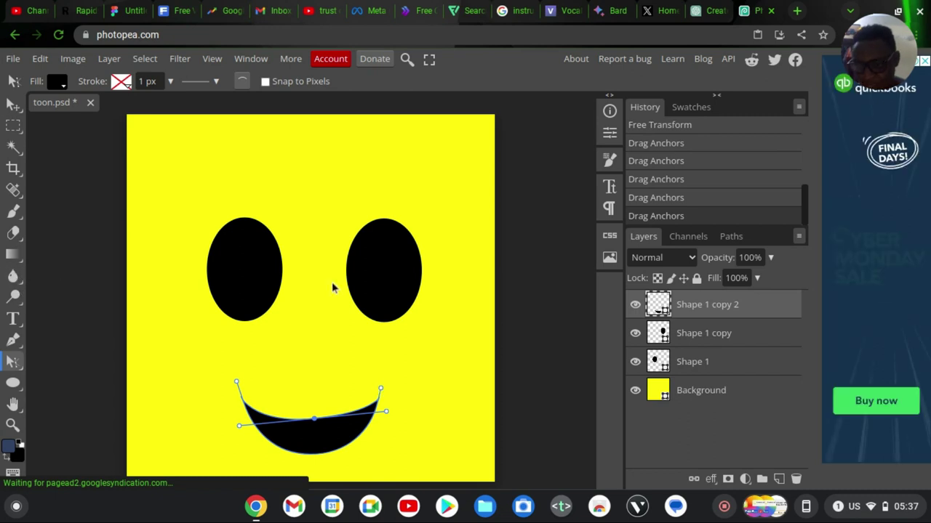
Draw a small flat ellipse at the bottom center of the mouth as the tongue and fill it with red
right_click(16, 382)
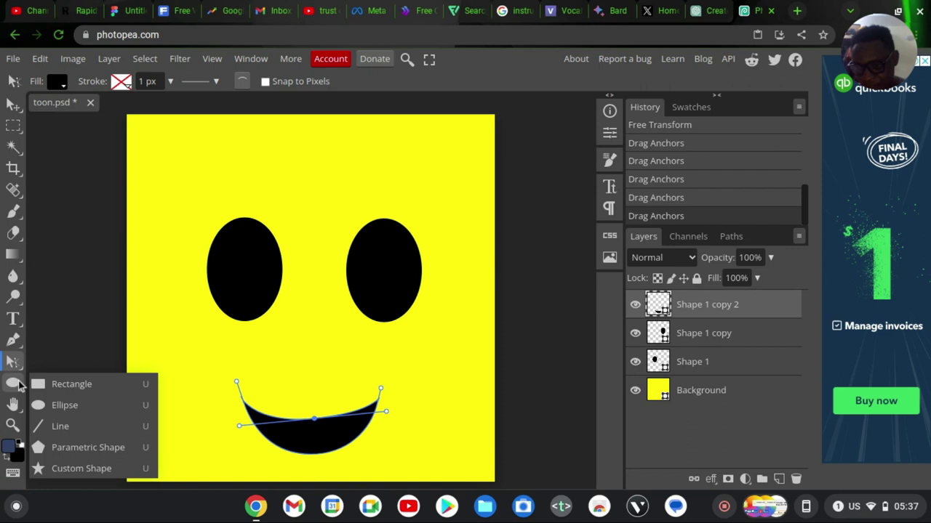
left_click(65, 405)
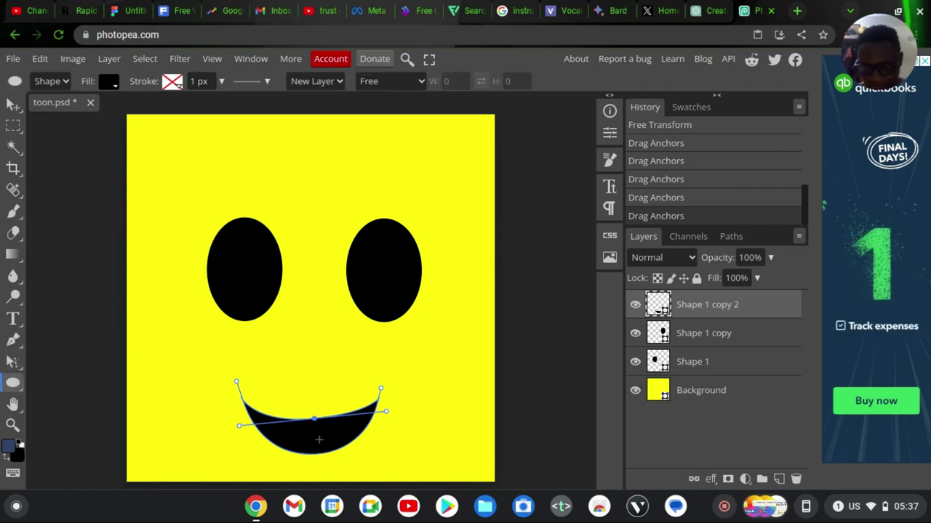
left_click_drag(292, 430, 334, 453)
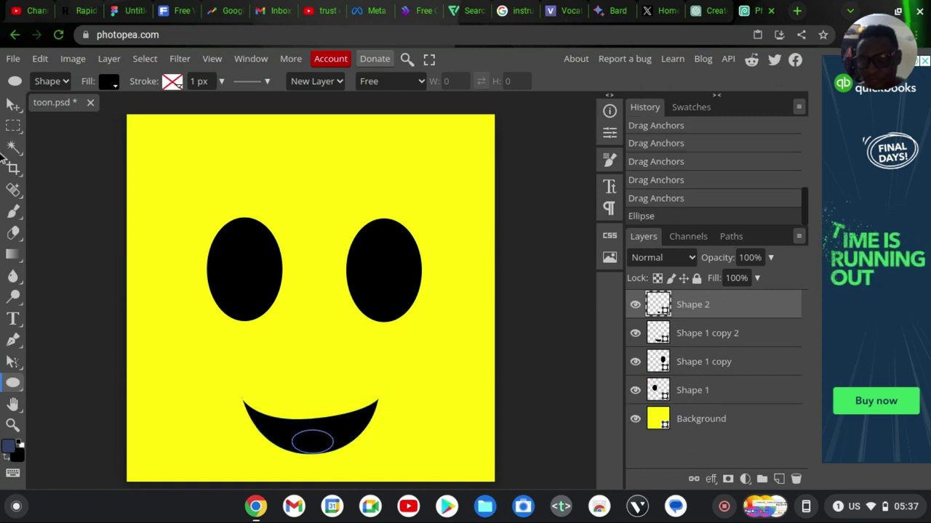
left_click(15, 105)
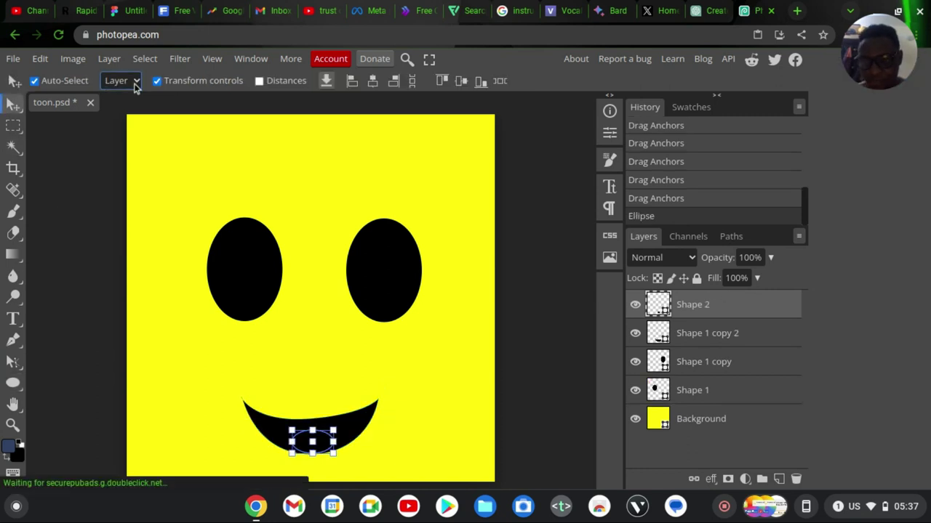
left_click(11, 384)
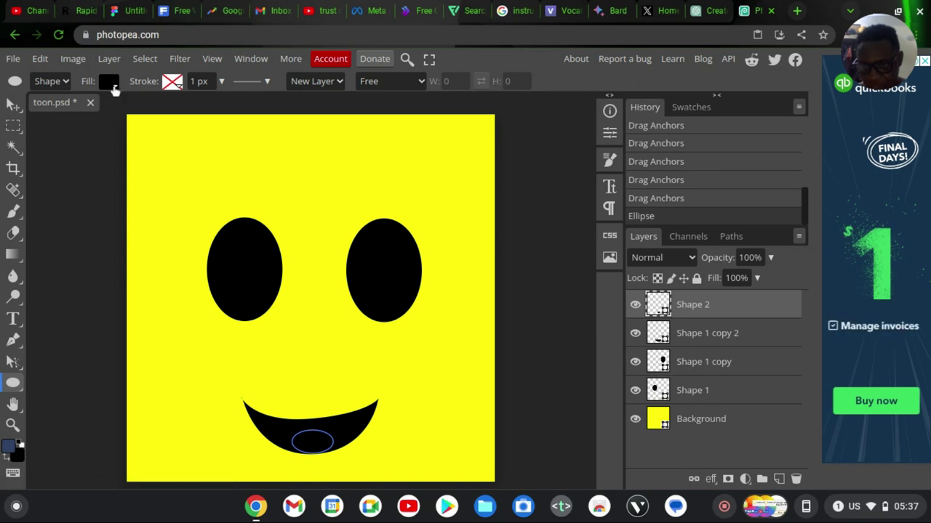
left_click(109, 82)
left_click(142, 156)
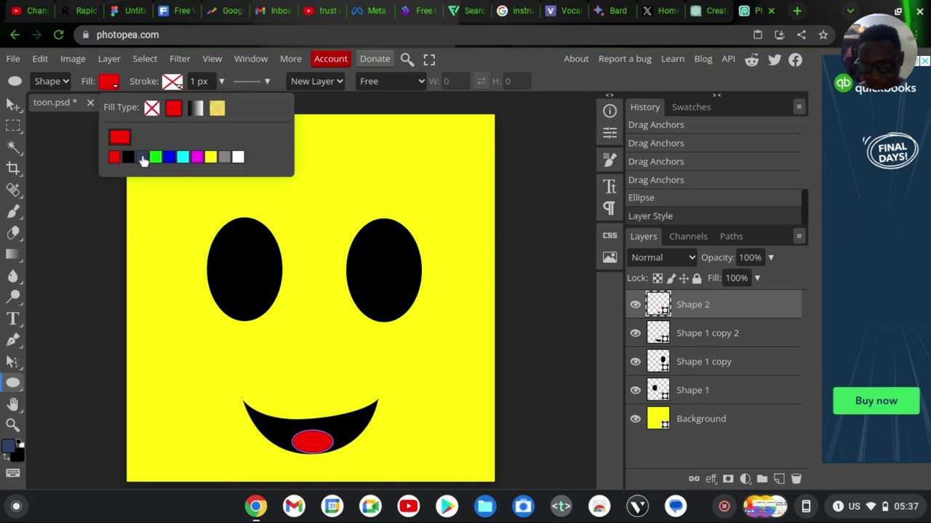
Reshape the red tongue with Direct Select, pulling its right anchor outward and raising its top anchor to the mouth's upper edge, and deselect all layers
left_click(13, 105)
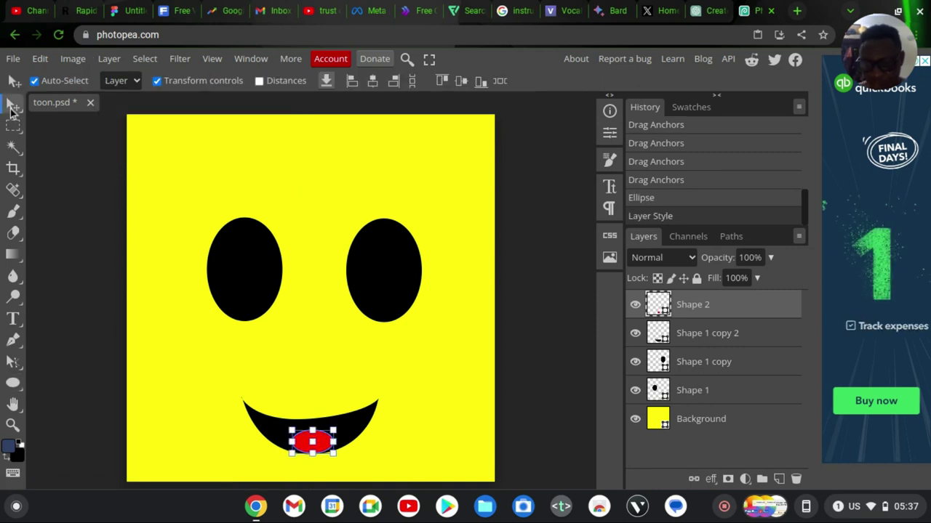
left_click(13, 361)
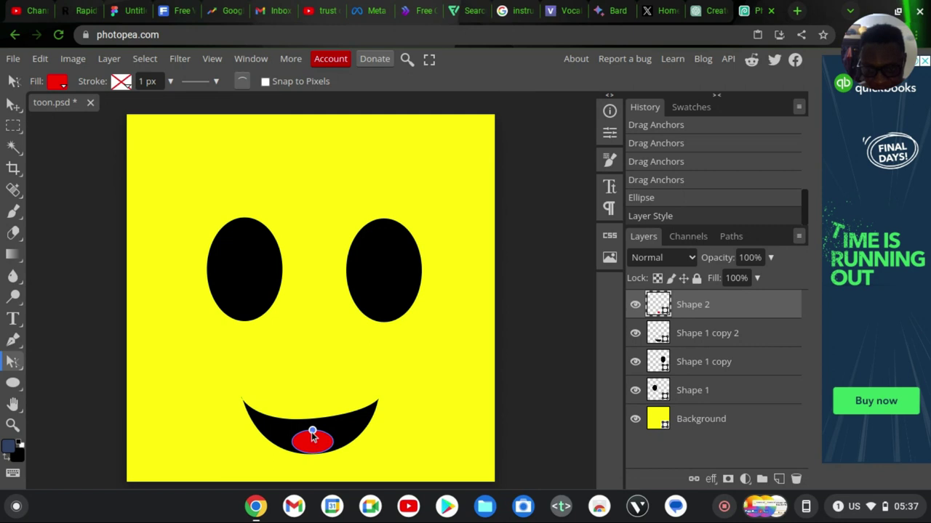
left_click_drag(313, 435, 342, 449)
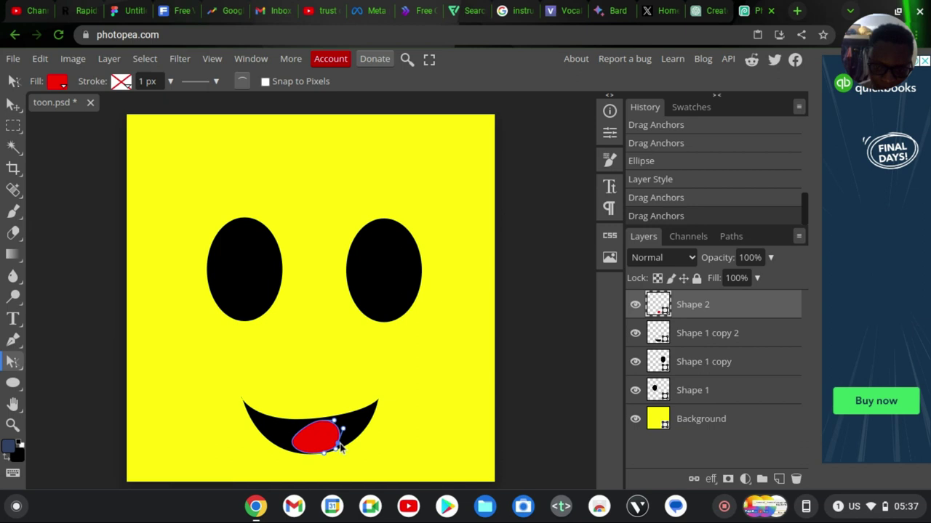
left_click(333, 430)
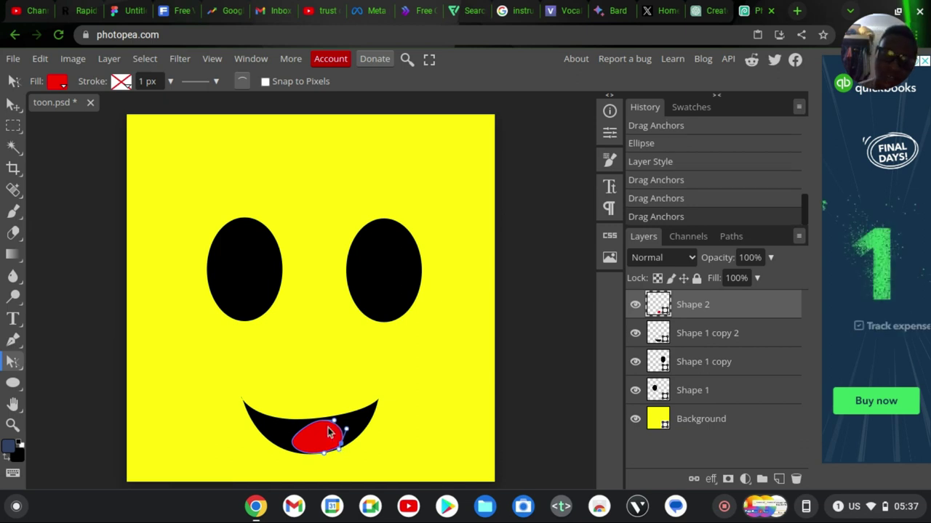
left_click_drag(324, 426, 343, 417)
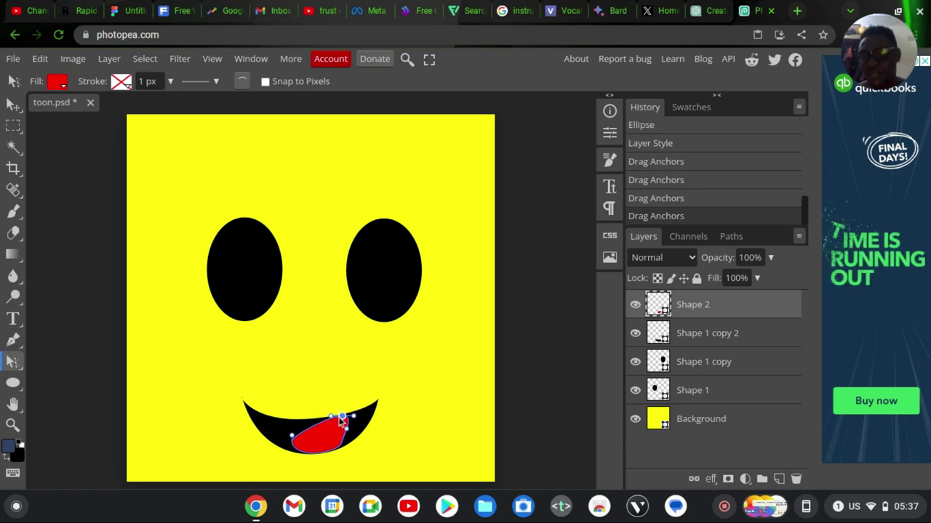
mouse_move(319, 419)
left_mouse_down()
mouse_move(334, 419)
mouse_move(325, 418)
left_mouse_up()
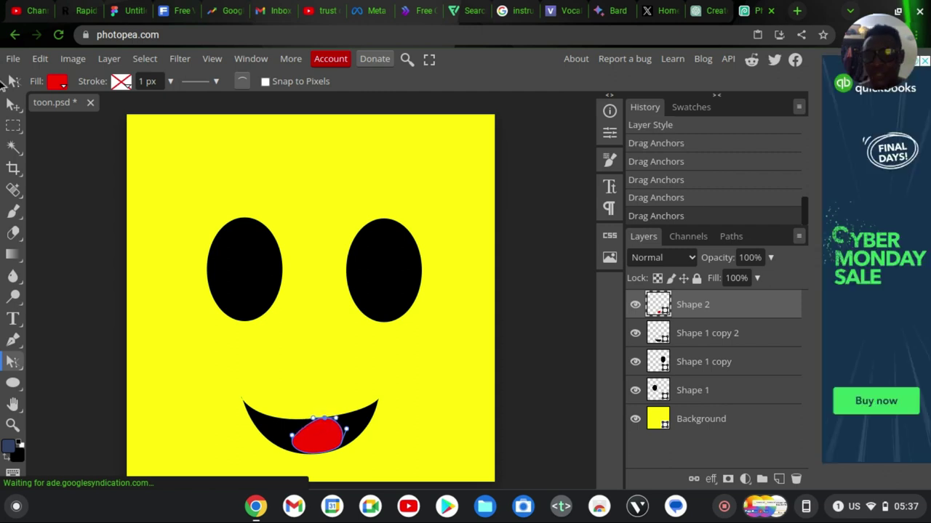
left_click(13, 104)
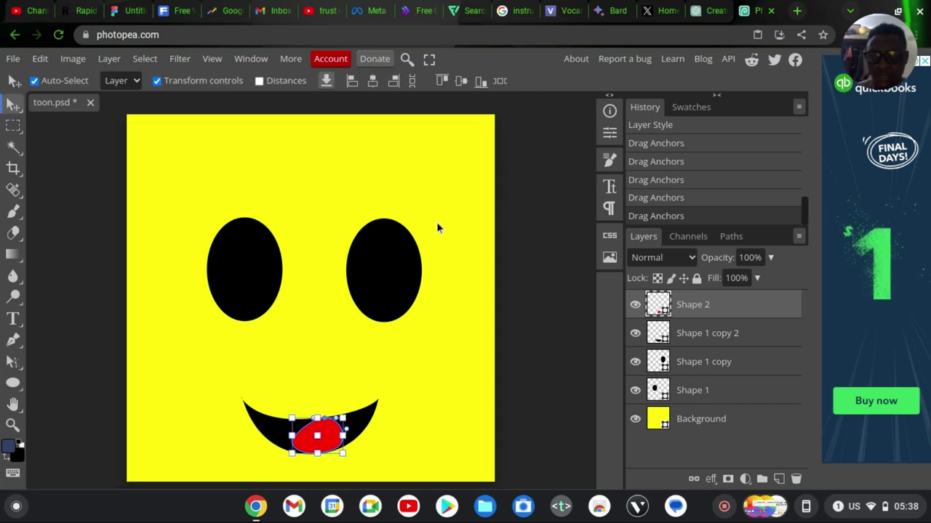
left_click(494, 240)
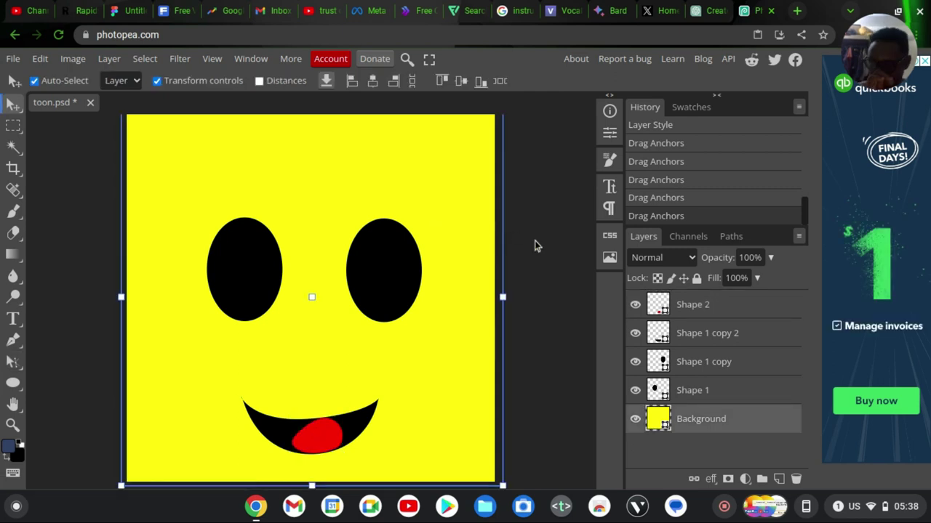
left_click(559, 277)
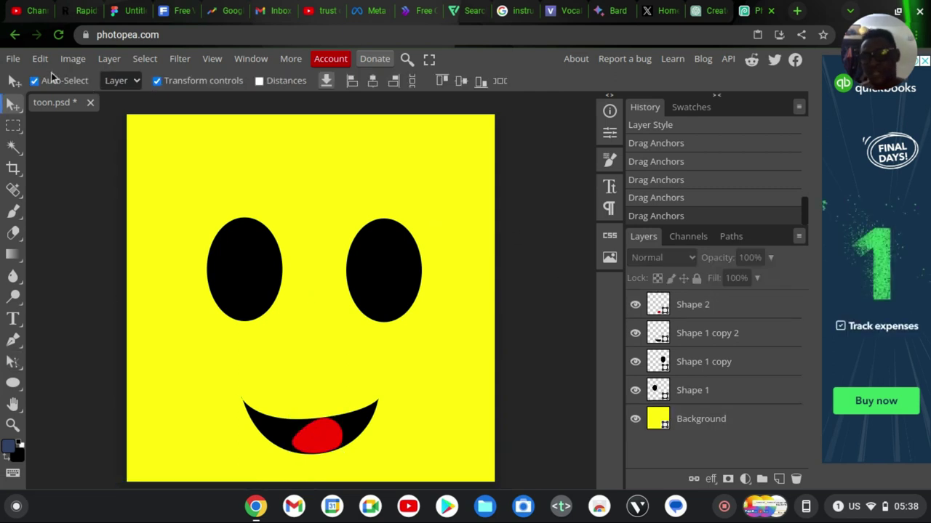
Save the drawing as a PSD file named art.psd in the Downloads folder
left_click(14, 58)
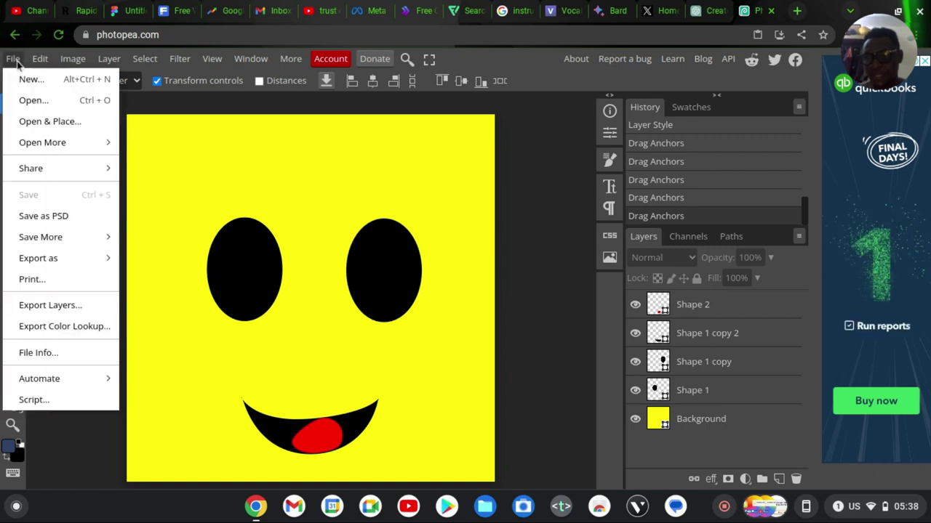
left_click(69, 217)
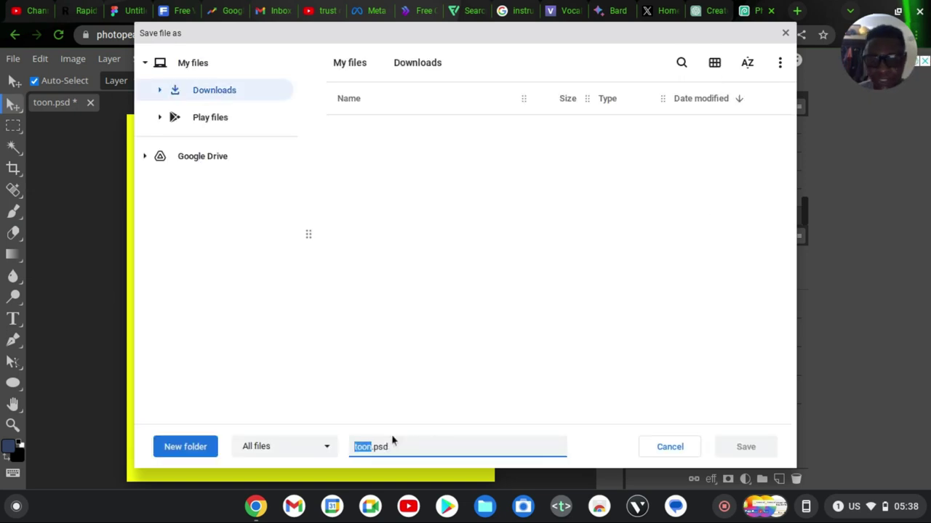
type("art")
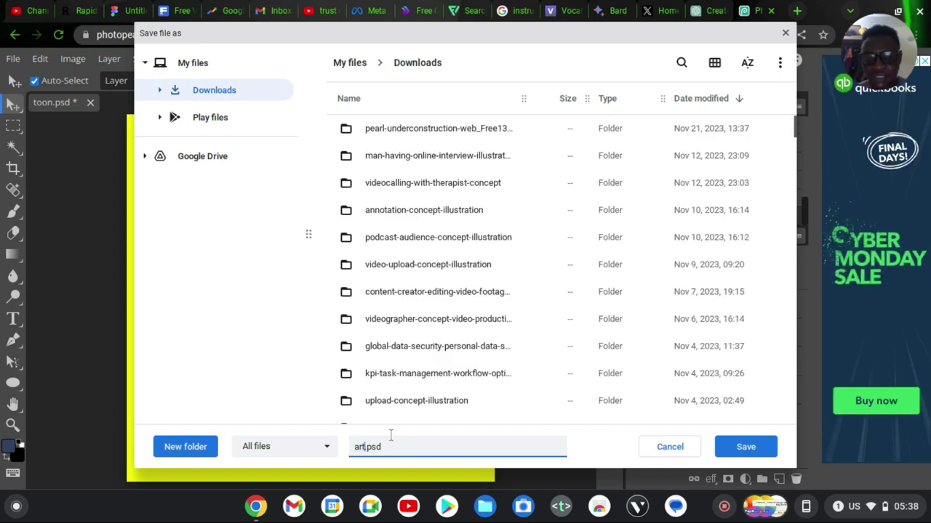
left_click(746, 448)
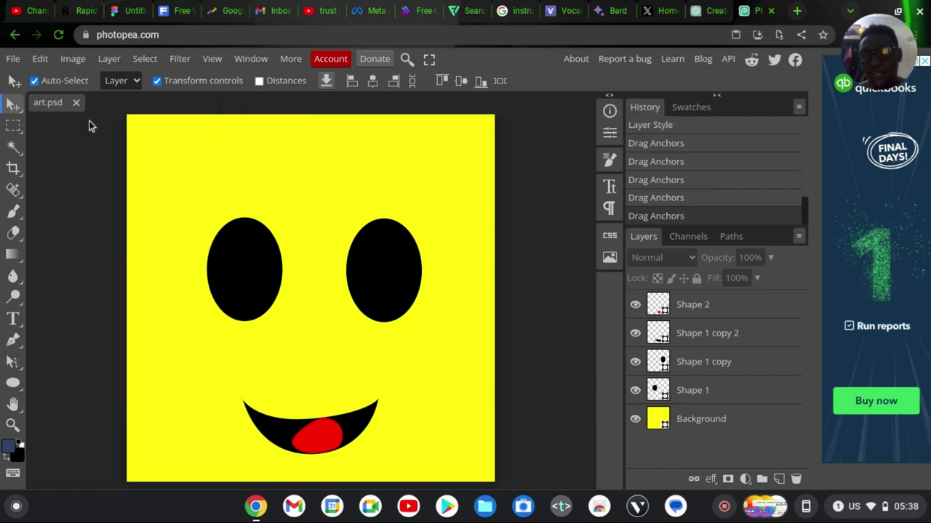
Close the art.psd project and its Photopea browser tab, and load photopea.com in a new tab
left_click(76, 103)
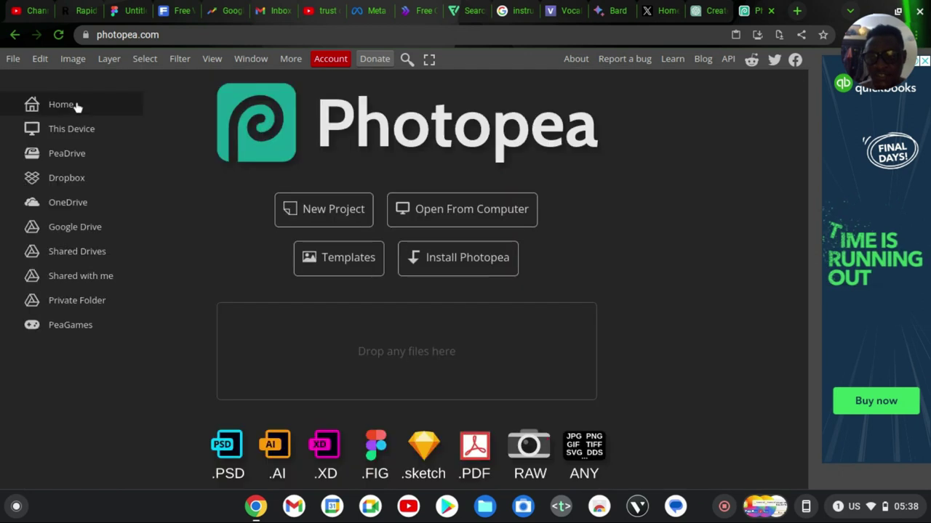
left_click(798, 11)
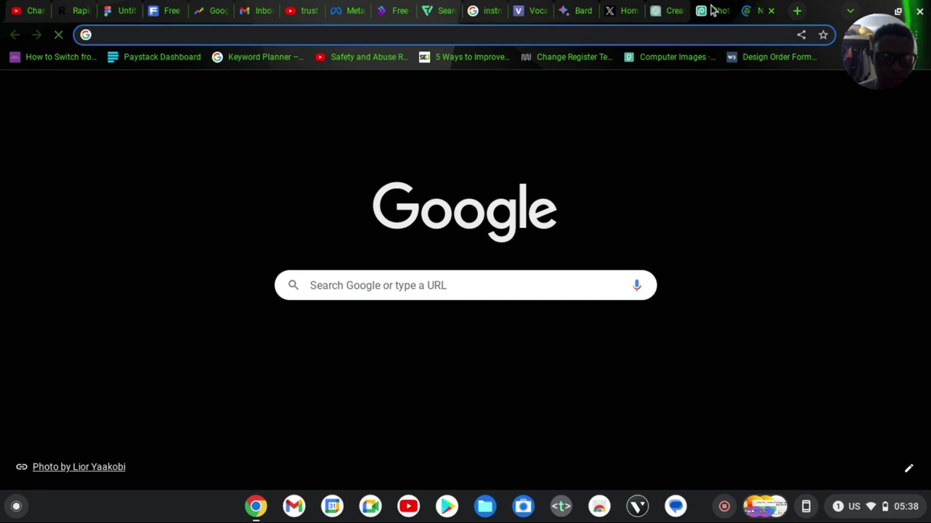
left_click(714, 10)
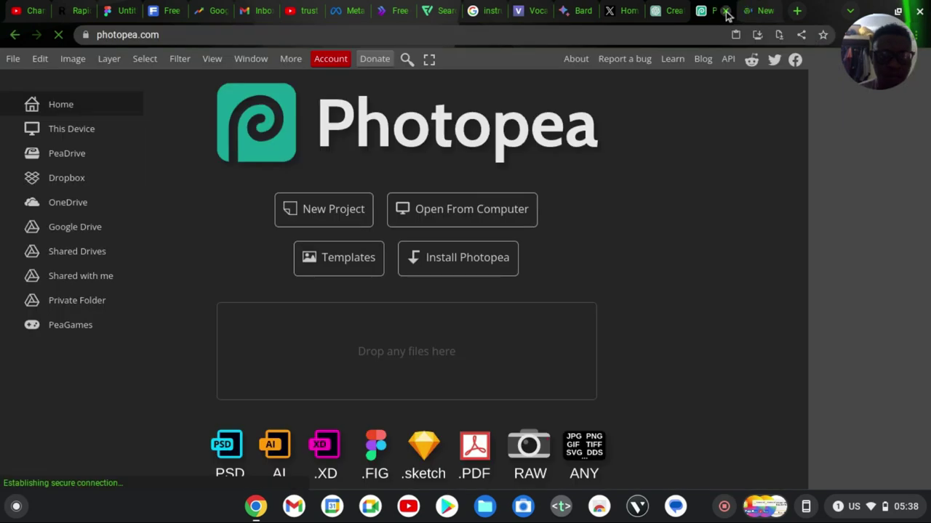
left_click(726, 11)
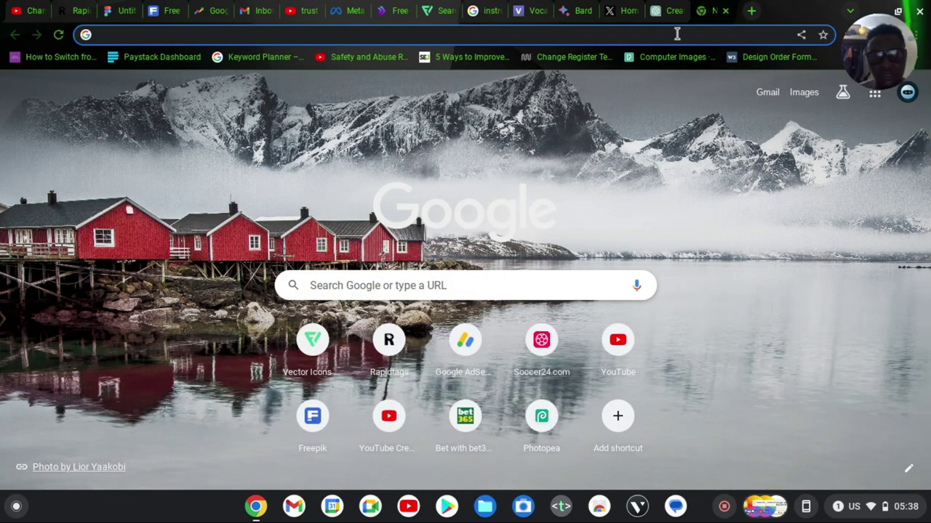
left_click(669, 34)
type("photopea.com")
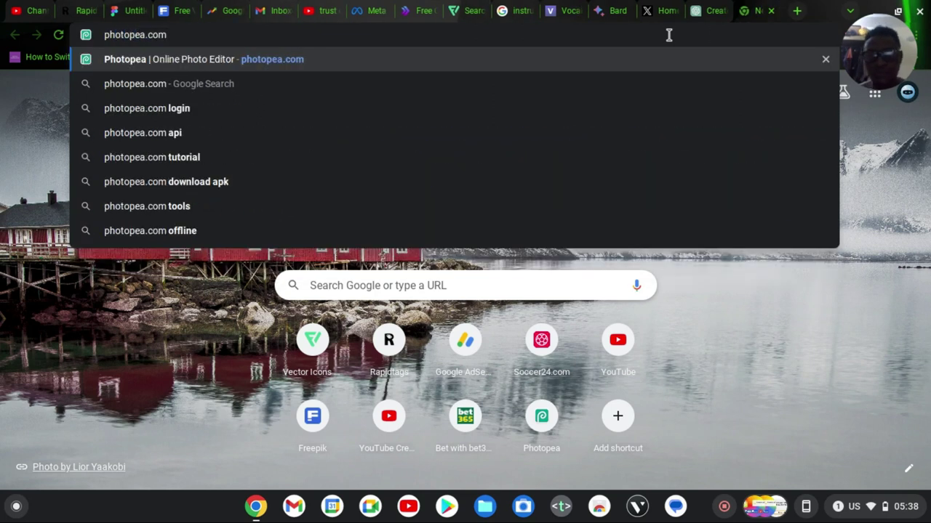
key("Return")
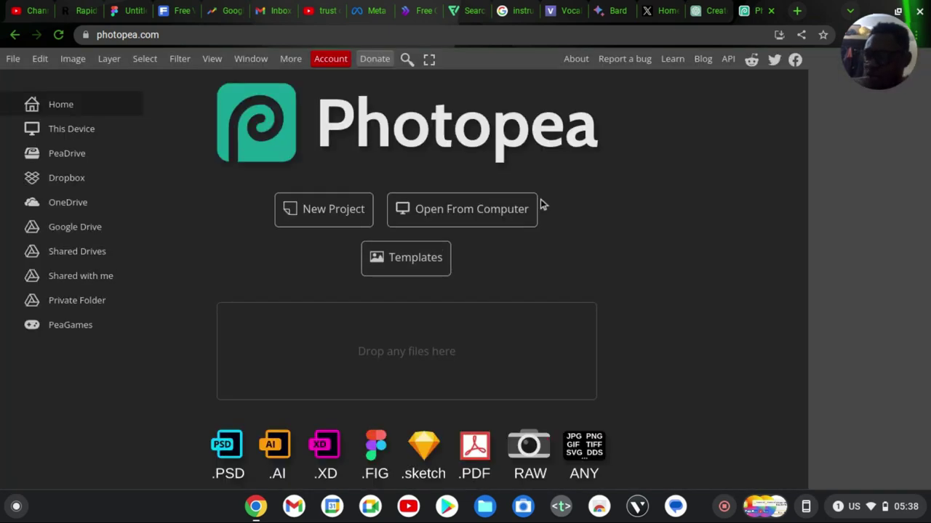
Switch to the Files app, find art.psd in the Downloads folder and open it in Photopea by dropping it onto the start page
left_click(487, 509)
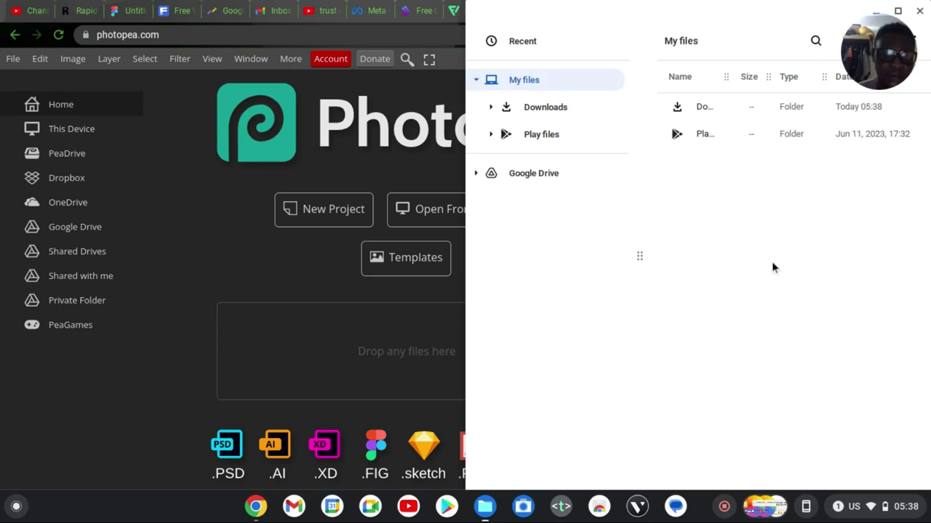
left_click(558, 106)
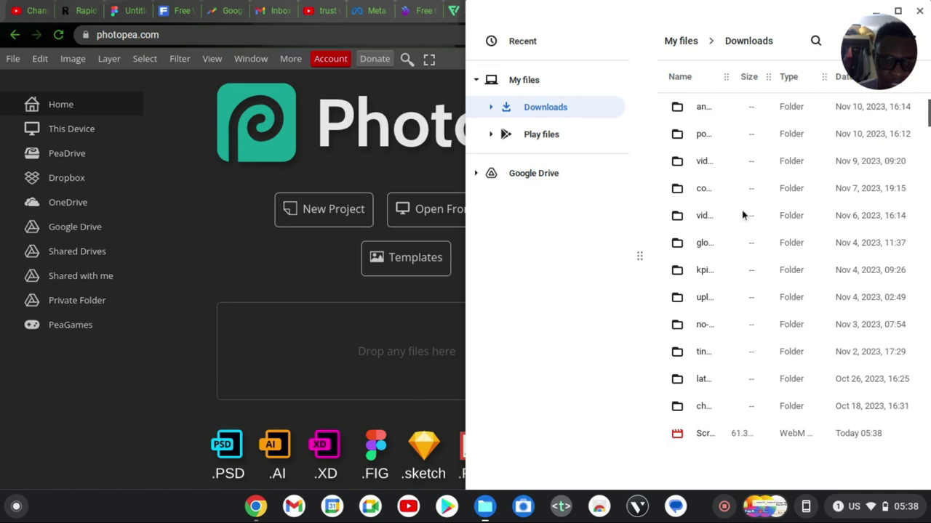
scroll(742, 215, "down", 3)
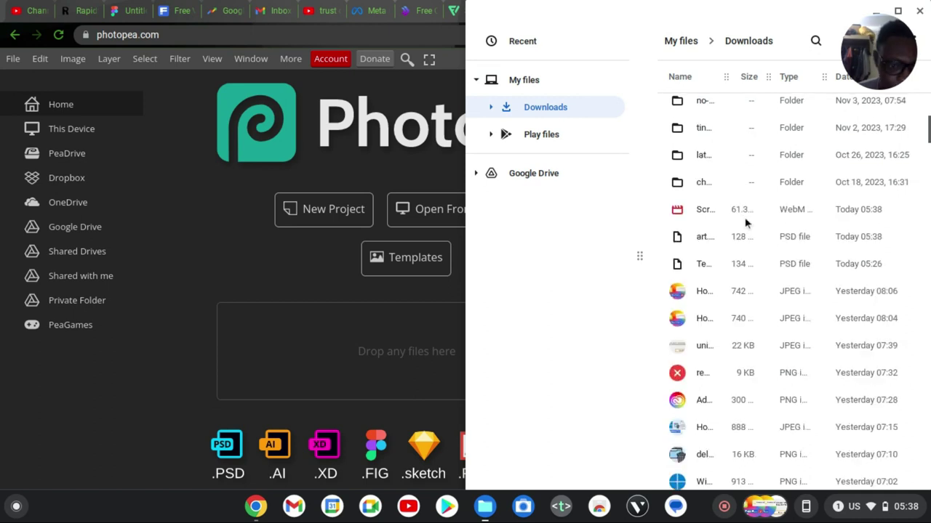
left_click(847, 246)
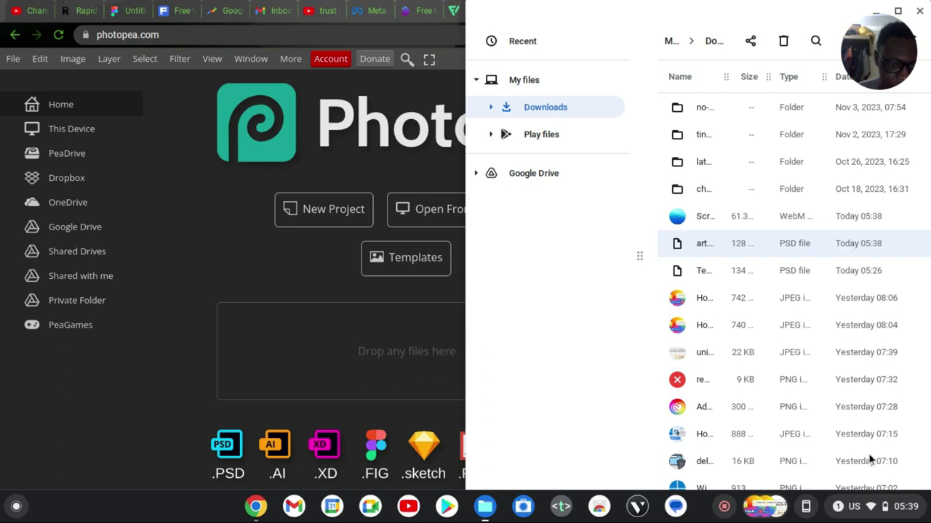
left_click_drag(723, 252, 301, 353)
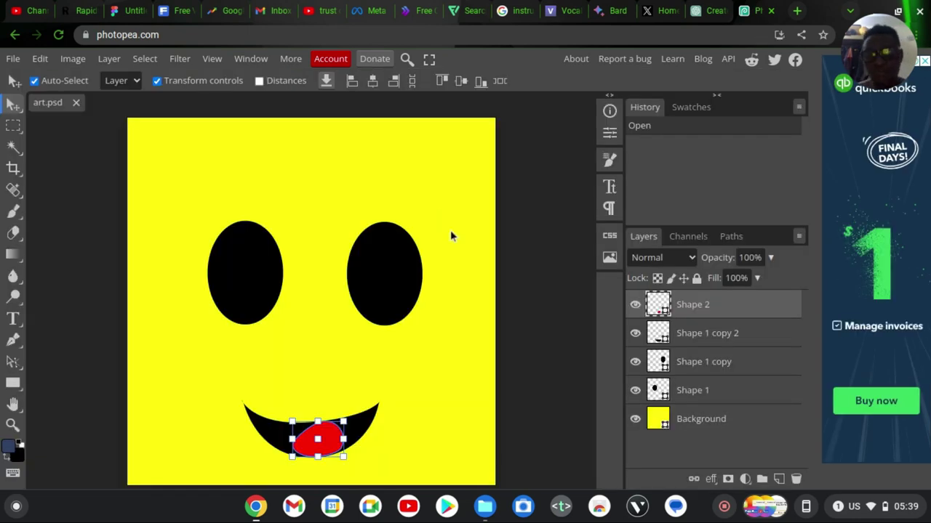
Try stretching the black right eye upward to 116.72% of its height
left_click(386, 304)
mouse_move(384, 221)
left_mouse_down()
mouse_move(406, 289)
mouse_move(396, 210)
left_mouse_up()
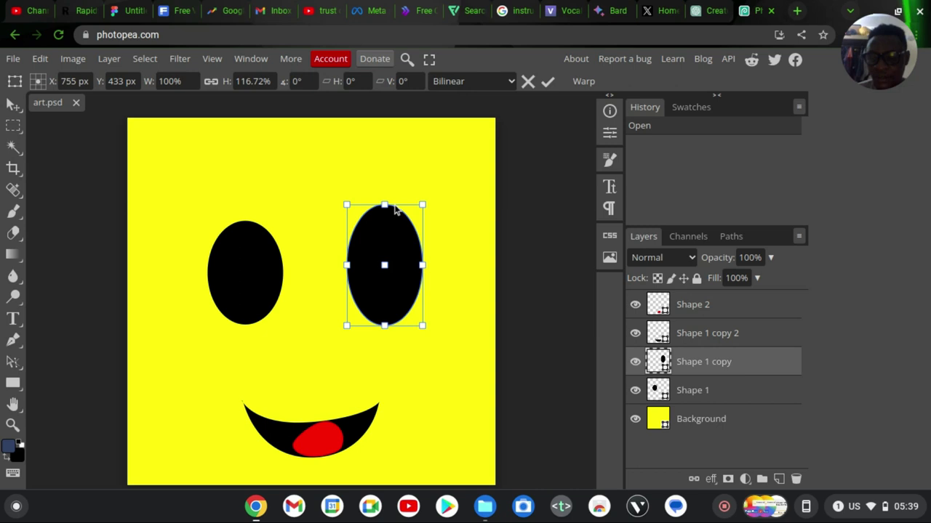
key("Return")
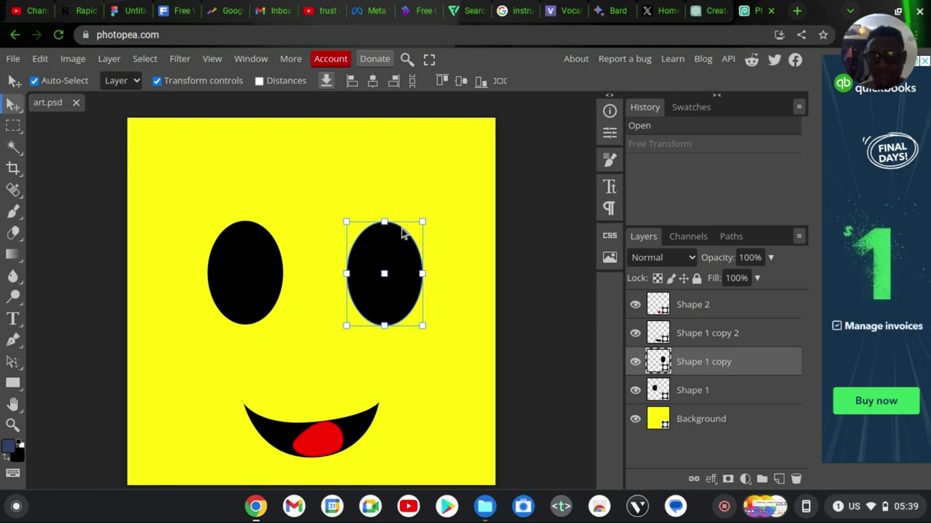
Flatten the right eye into a thin horizontal line at about 2.3% of its height and apply the transform
left_click_drag(384, 222, 391, 296)
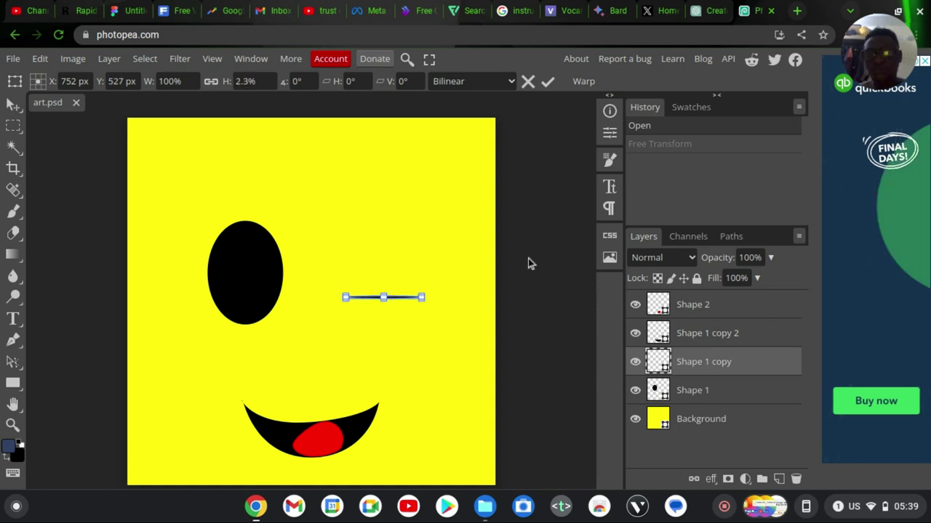
left_click(13, 104)
left_click(175, 170)
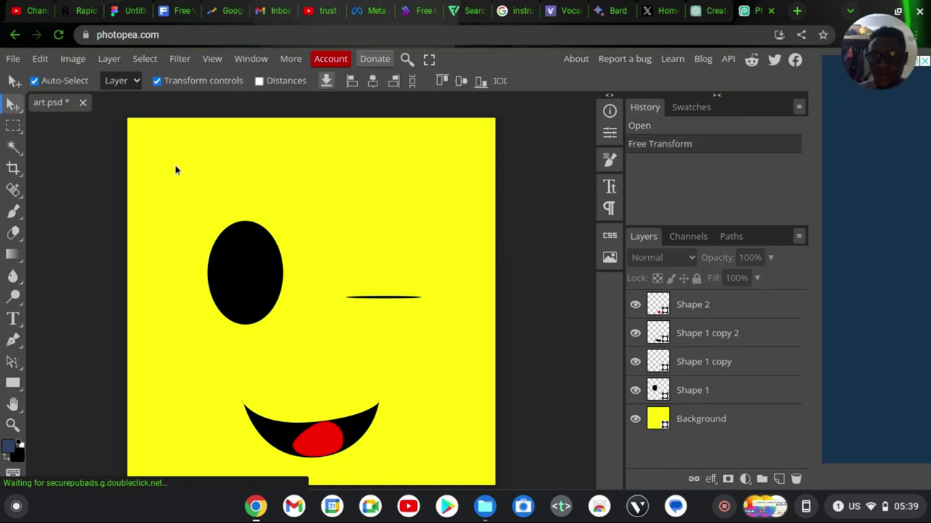
left_click(175, 169)
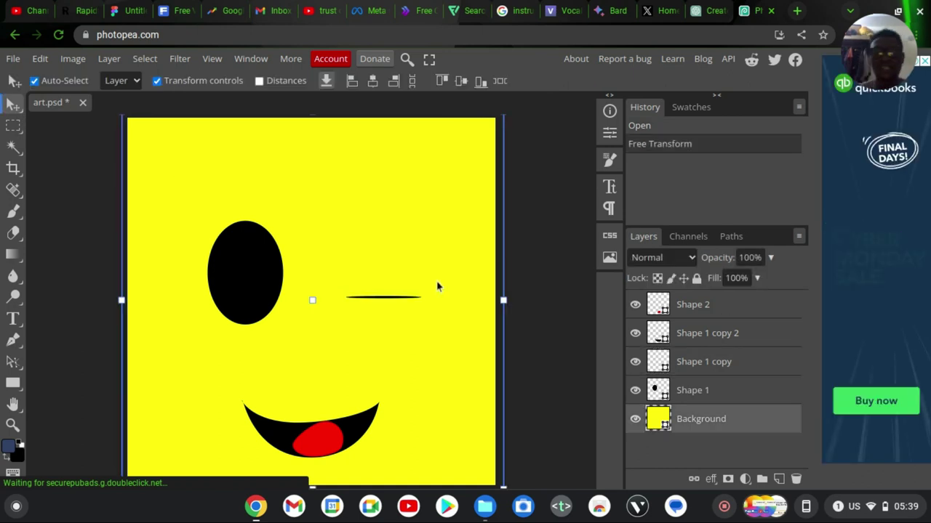
Nudge the flattened right eye upward until it is roughly level with the middle of the left eye
left_click(395, 296)
key("shift+Up")
key("shift+Up")
key("shift+Up")
key("shift+Up")
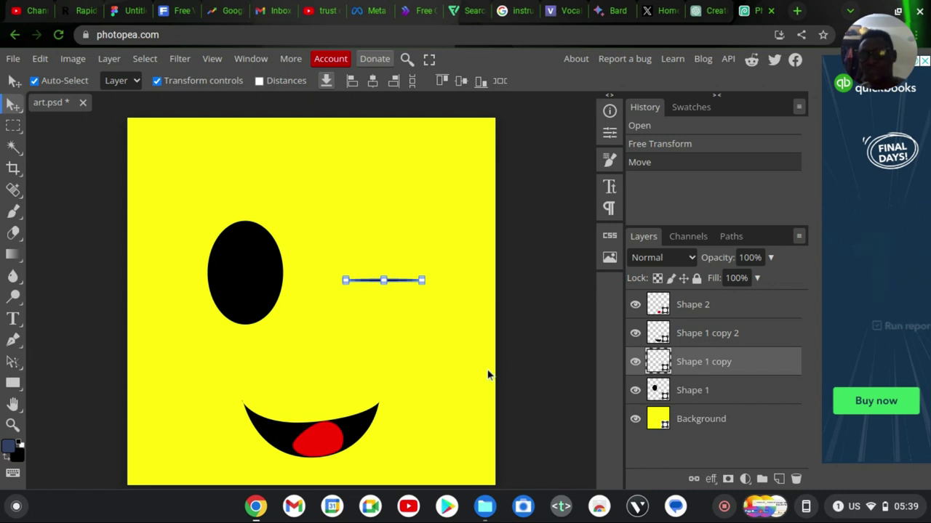
key("ctrl+s")
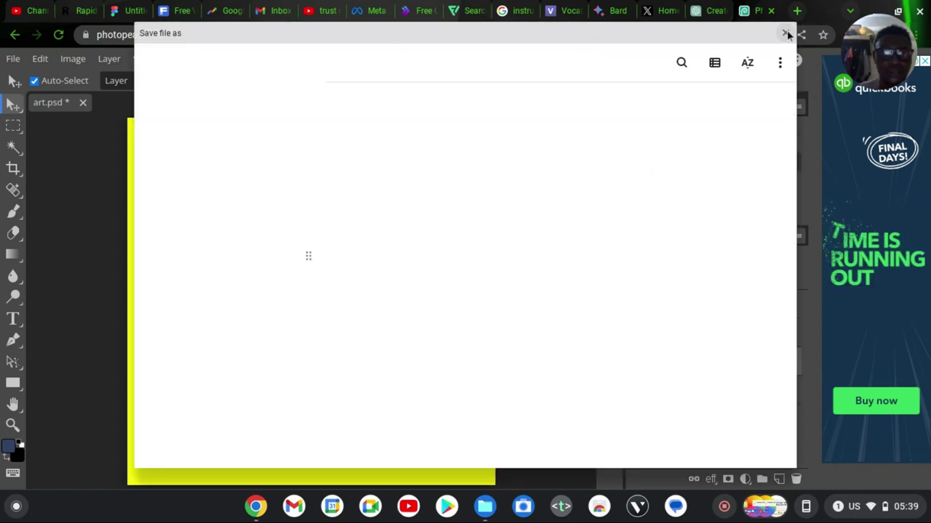
left_click(787, 34)
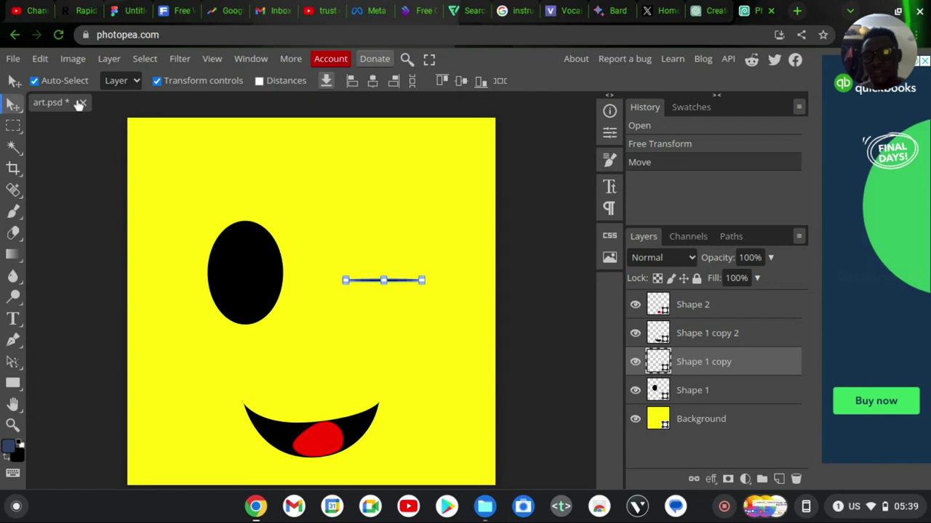
left_click(83, 103)
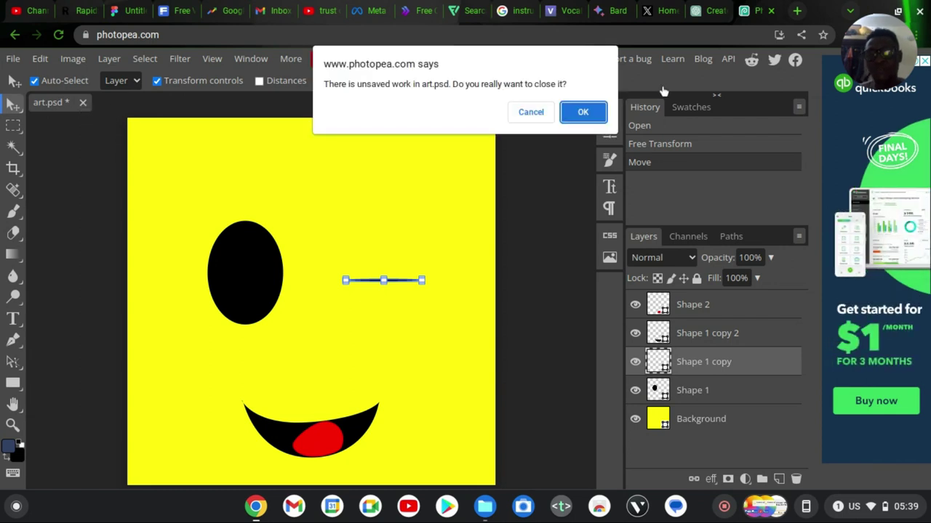
left_click(532, 114)
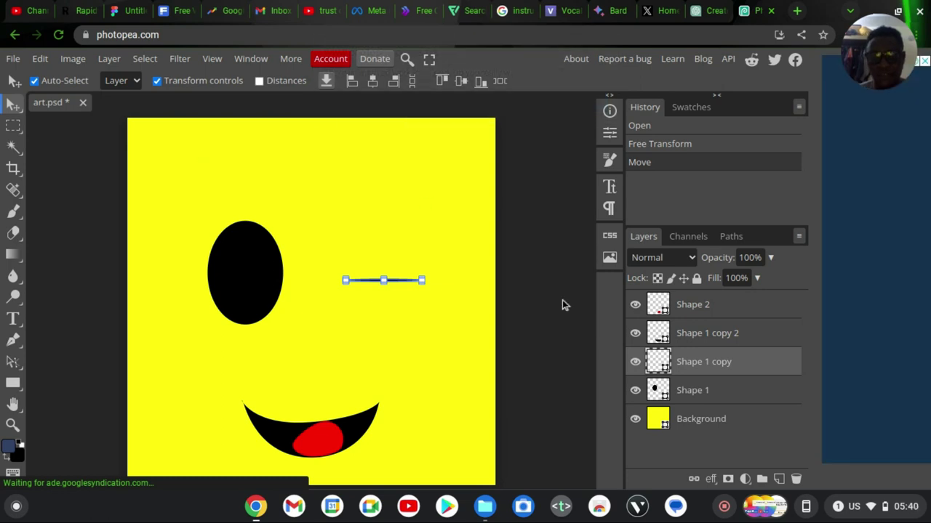
left_click(562, 305)
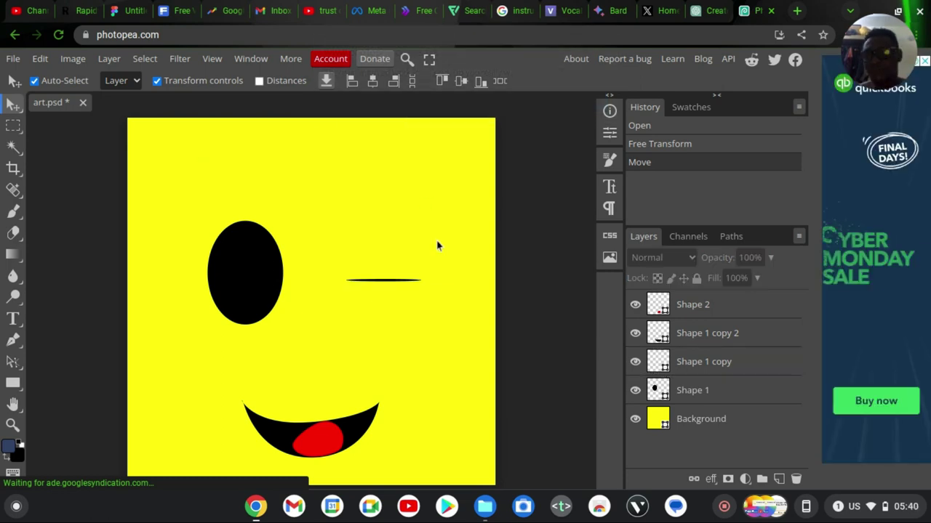
Export the winking face as a JPG named art at 1080 × 1080 px with 100% quality
left_click(14, 61)
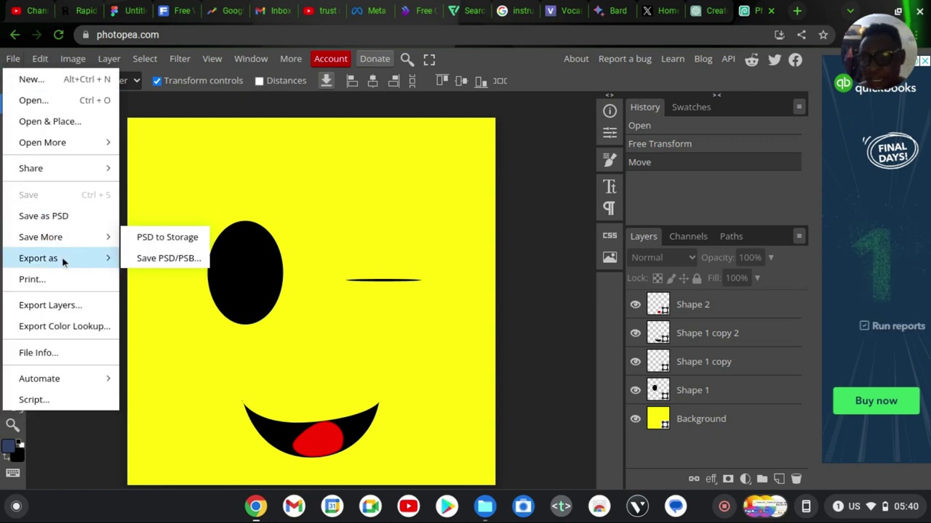
mouse_move(63, 265)
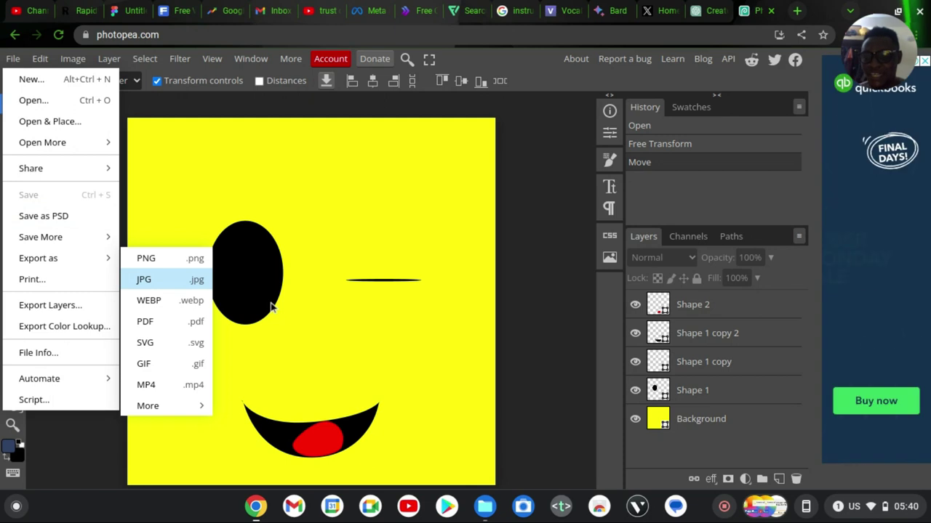
left_click(183, 280)
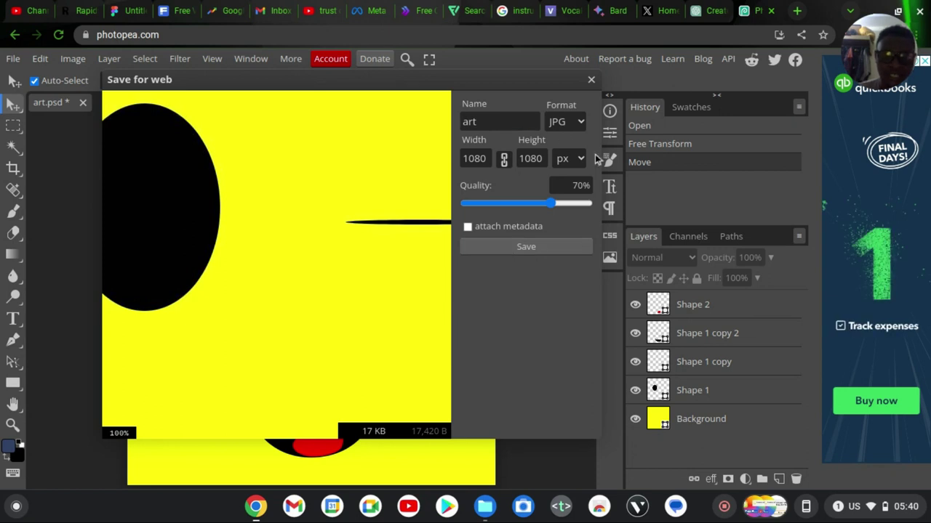
left_click(579, 187)
left_click(554, 202)
left_click_drag(553, 210, 592, 215)
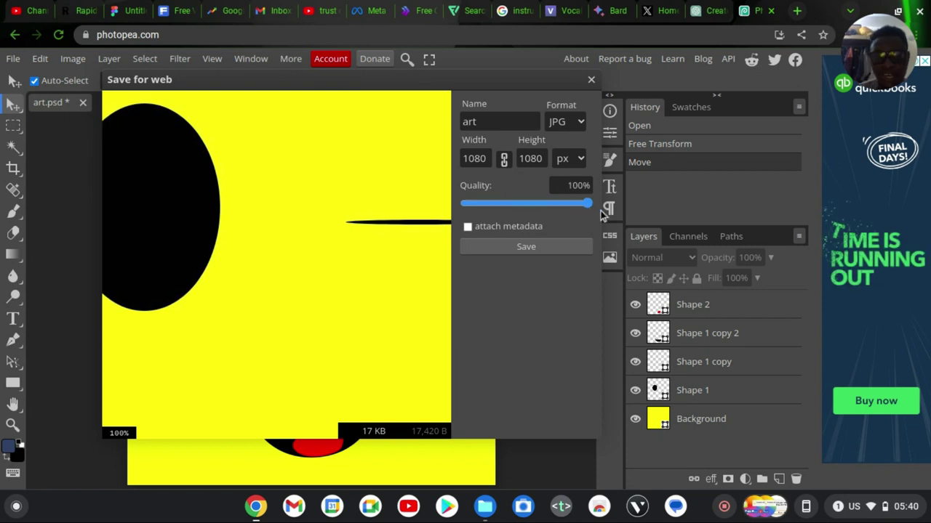
left_click(518, 250)
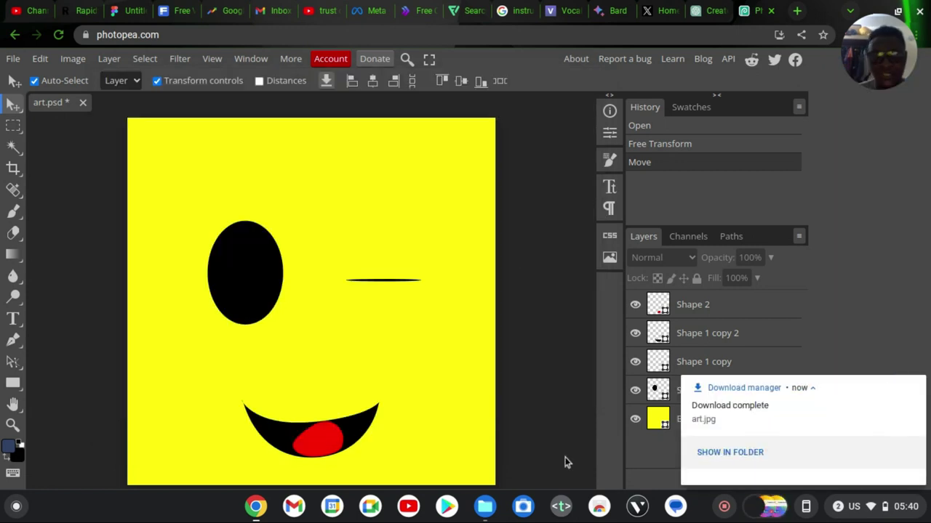
Switch to the Files app, view the exported art.jpg from the Downloads folder, and close the image viewer
left_click(485, 506)
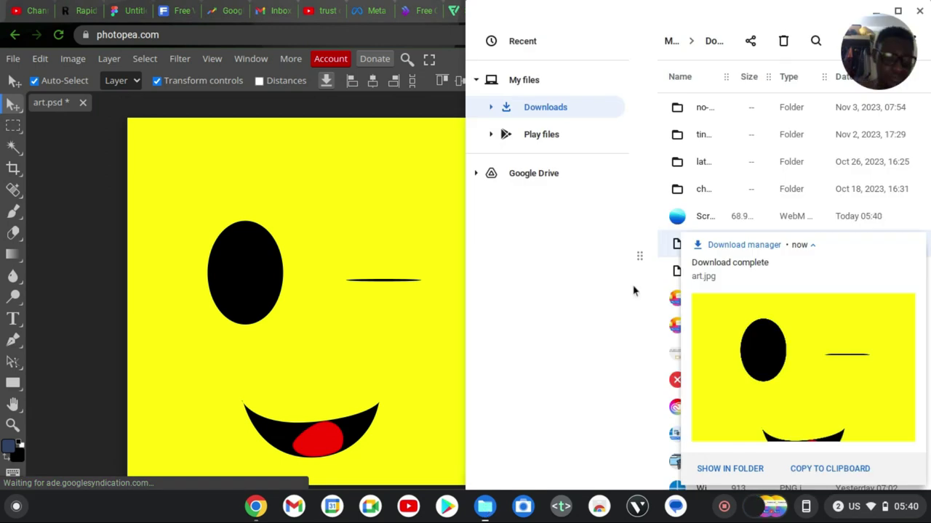
scroll(798, 199, "up", 1)
scroll(797, 193, "down", 4)
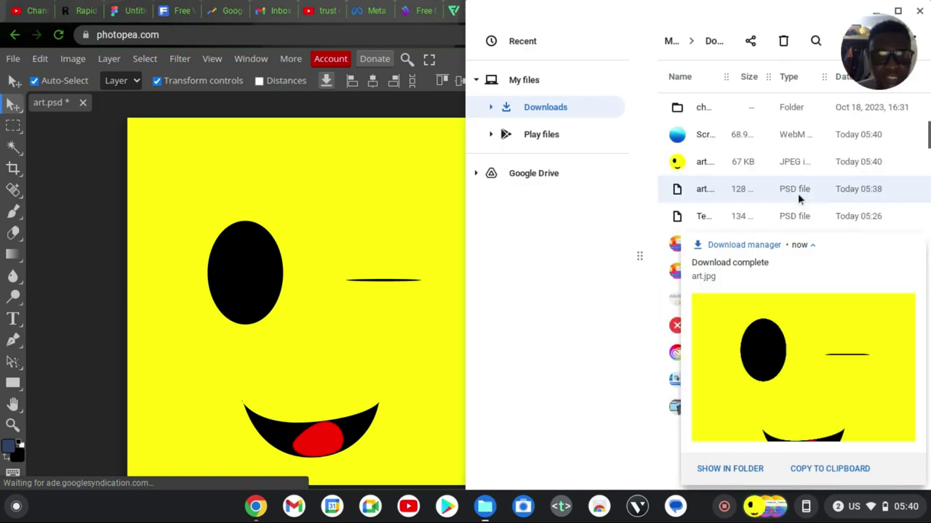
left_click(703, 155)
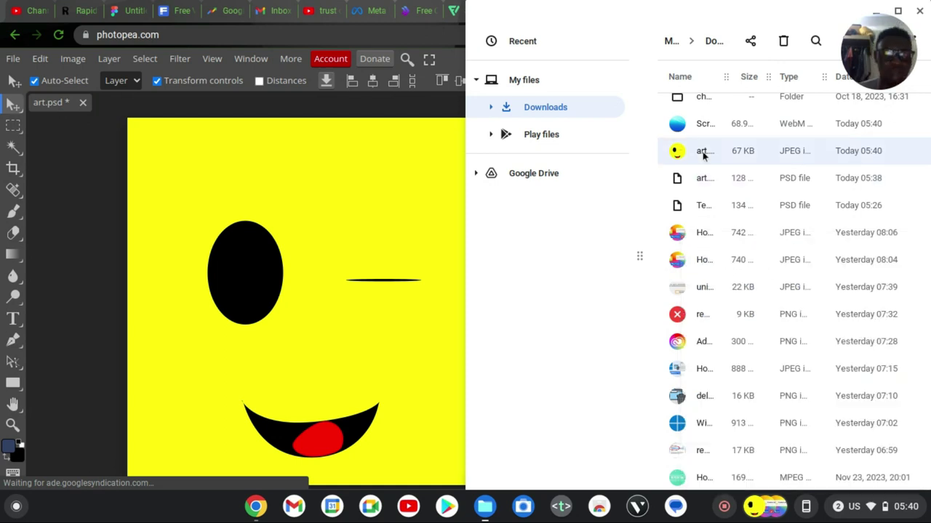
double_click(703, 155)
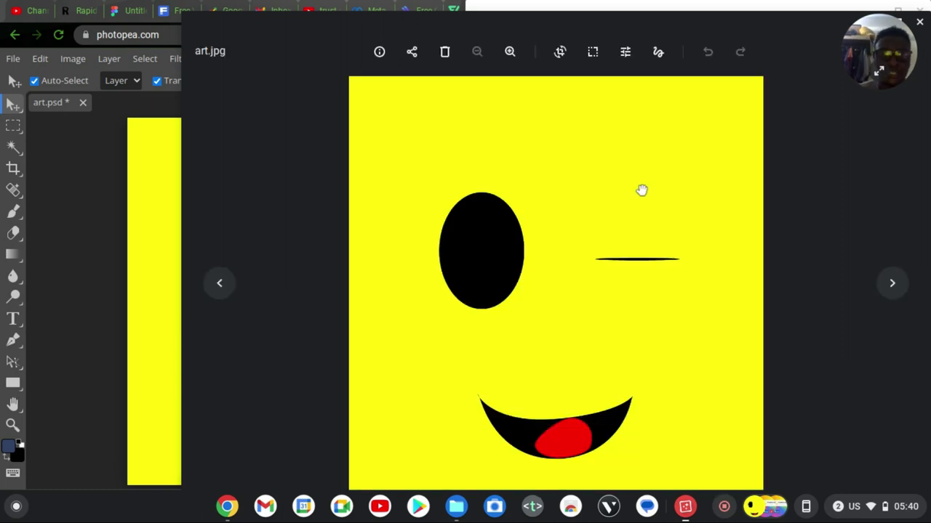
left_click_drag(798, 34, 629, 50)
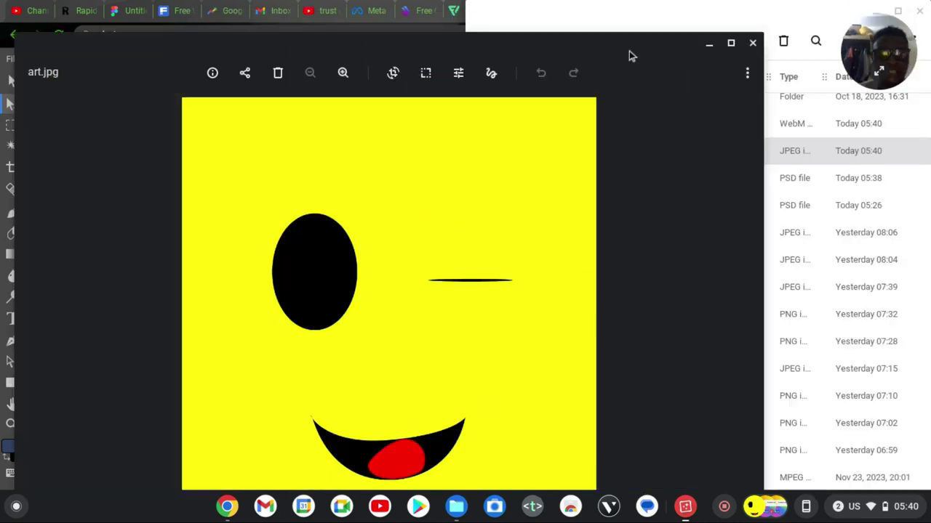
left_click(753, 43)
scroll(773, 170, "up", 5)
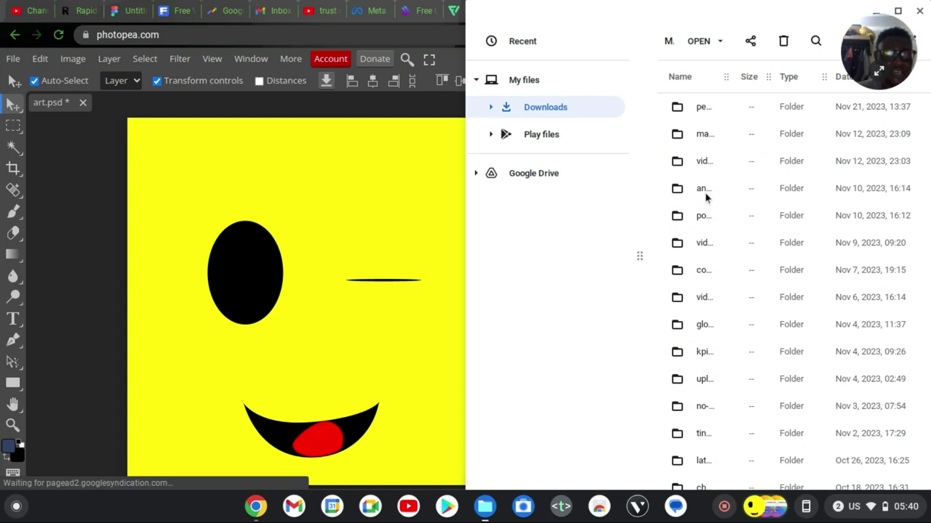
Return to Photopea and close the art.psd project without saving its changes
left_click(376, 264)
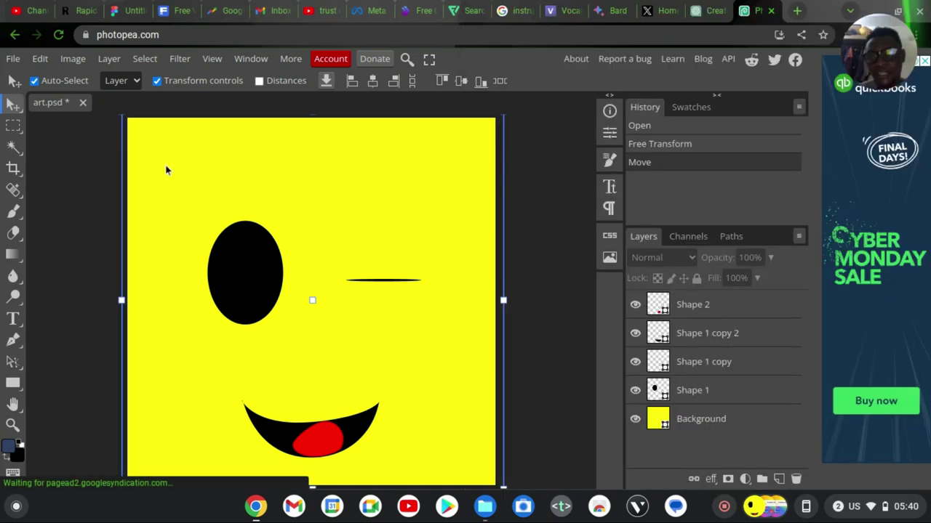
left_click(83, 103)
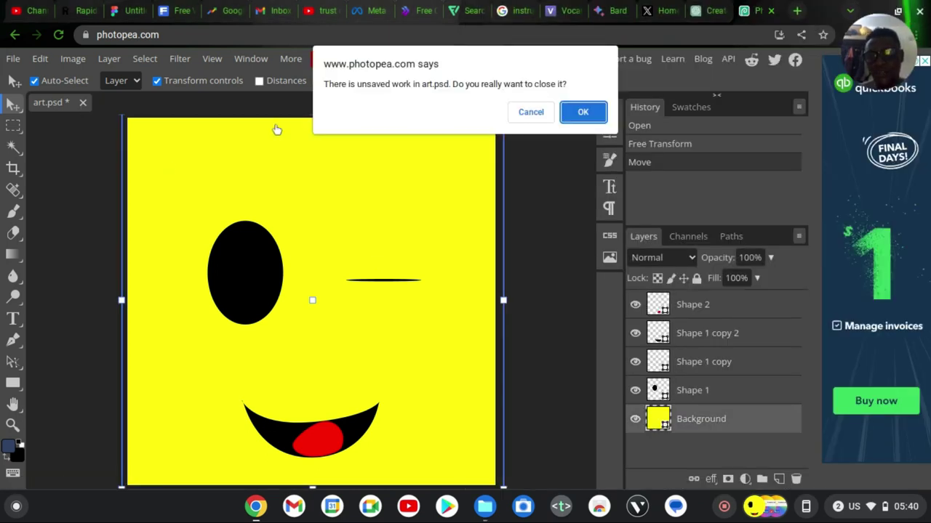
left_click(592, 113)
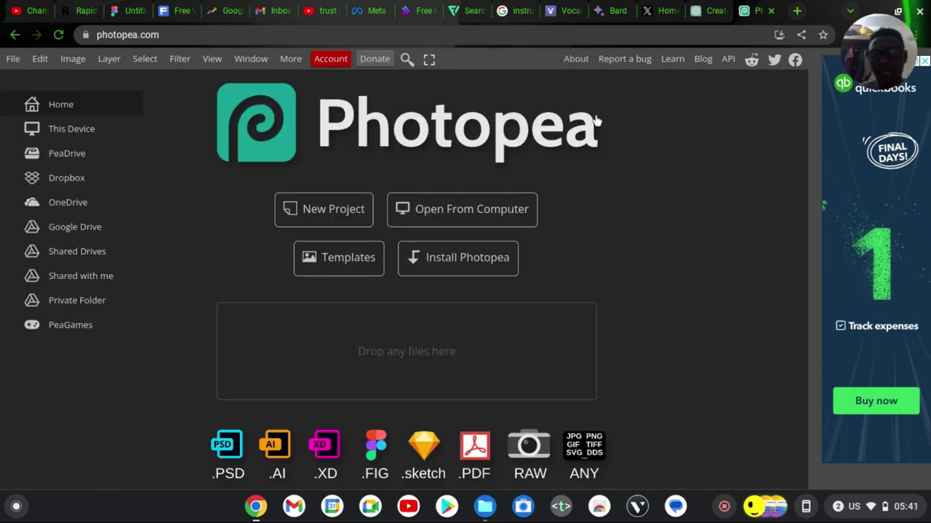
Switch to Files, find 4212990.ai in the man-having-online-interview folder under Downloads, and open it in Photopea by dropping it onto the start page
key("alt+Tab")
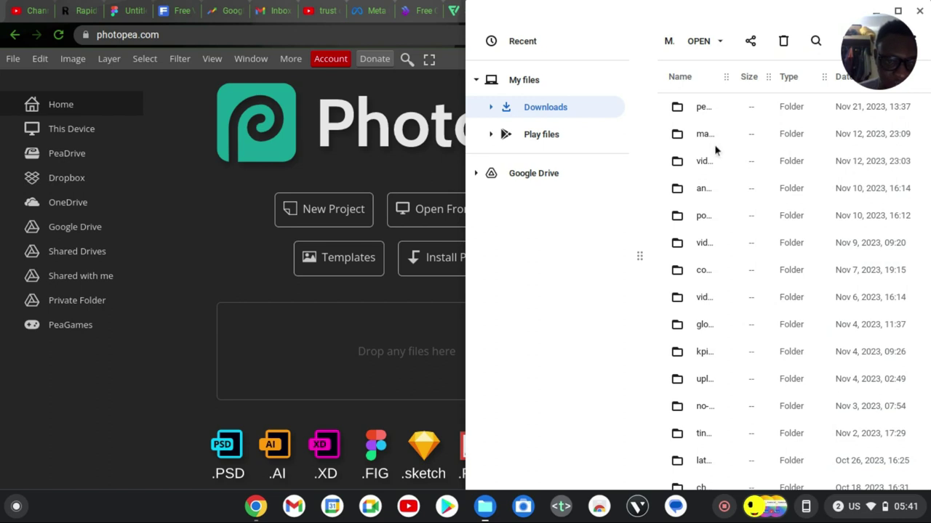
double_click(703, 109)
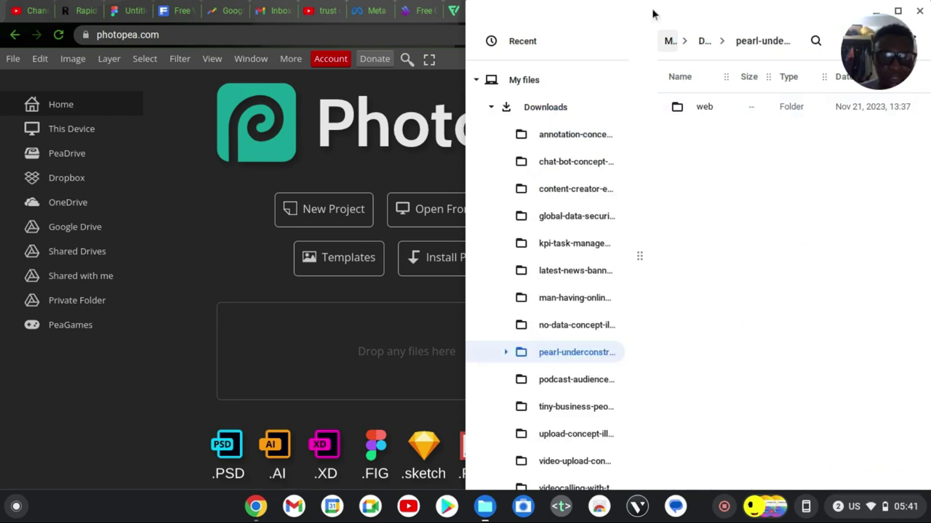
left_click(702, 43)
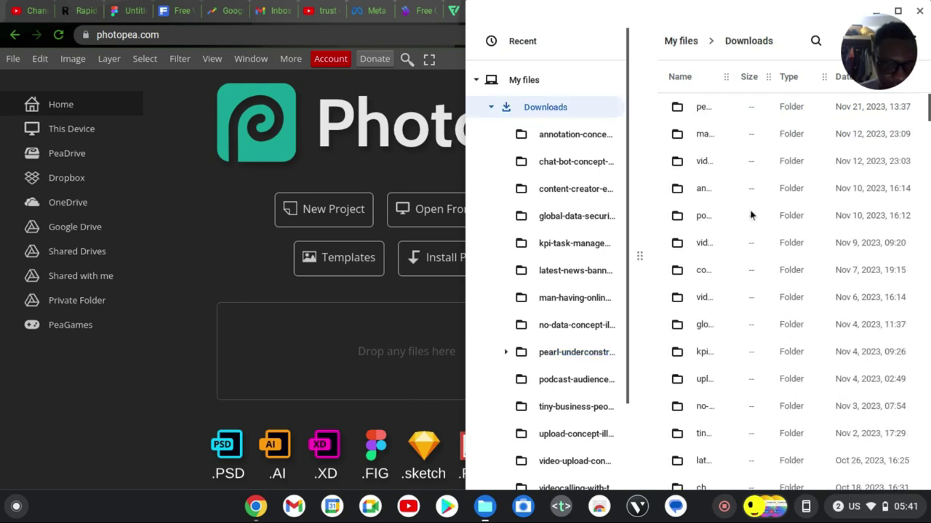
double_click(720, 134)
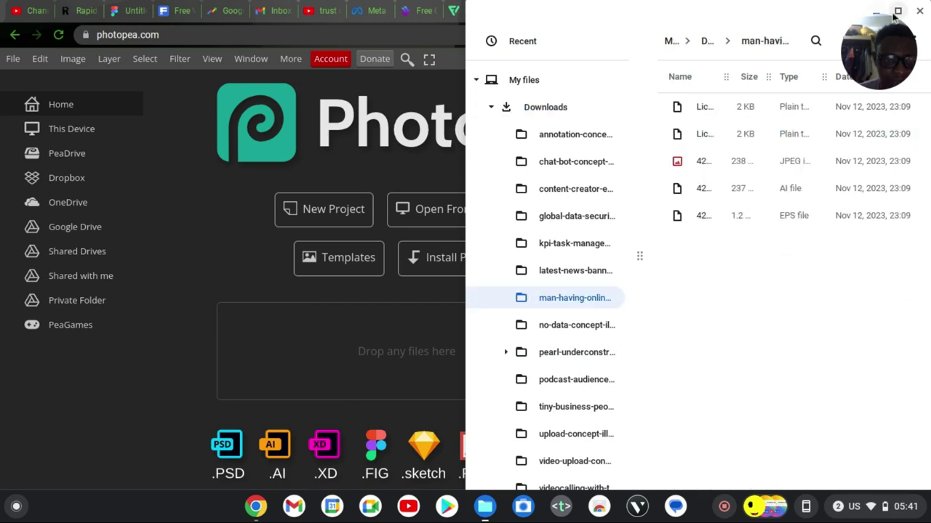
left_click(898, 13)
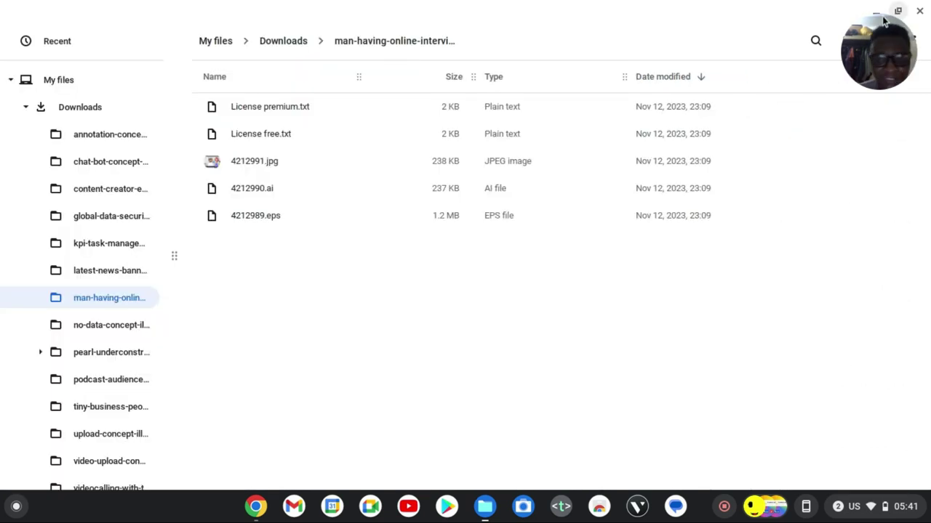
left_click(253, 193)
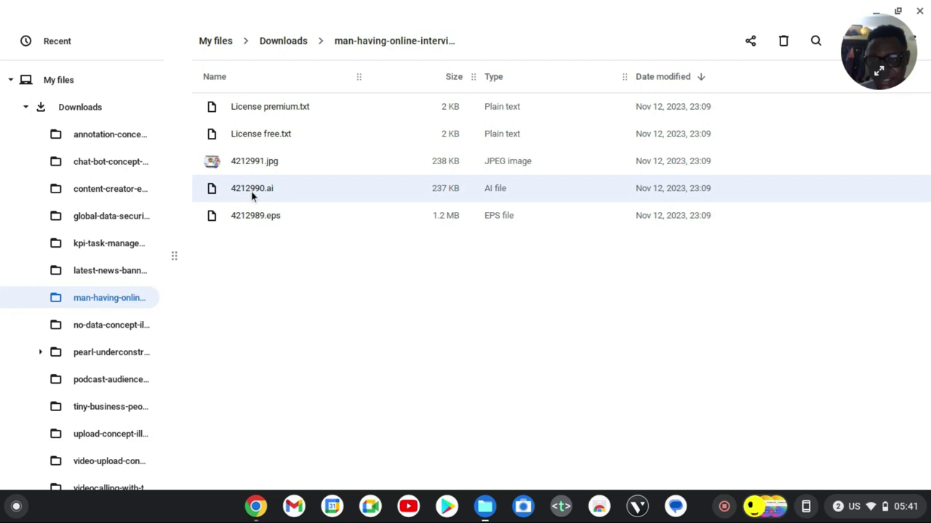
left_click(899, 13)
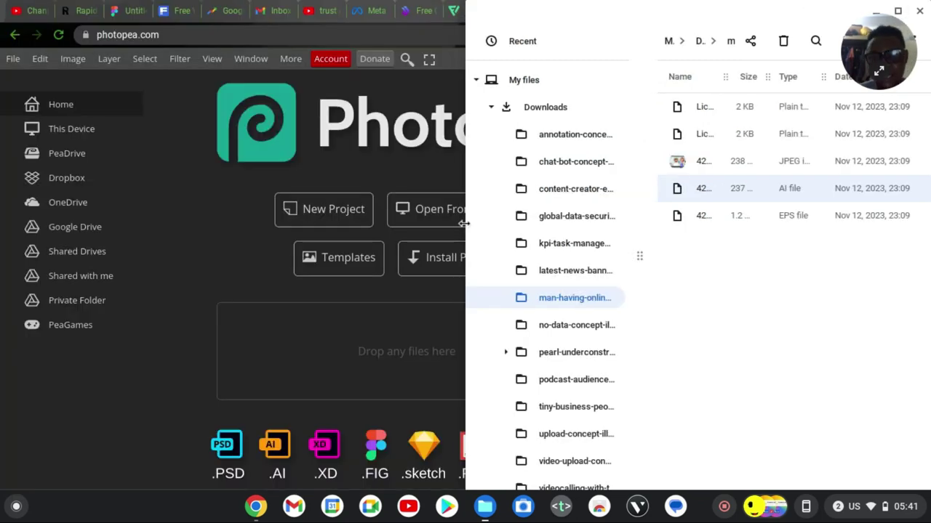
left_click_drag(723, 188, 285, 347)
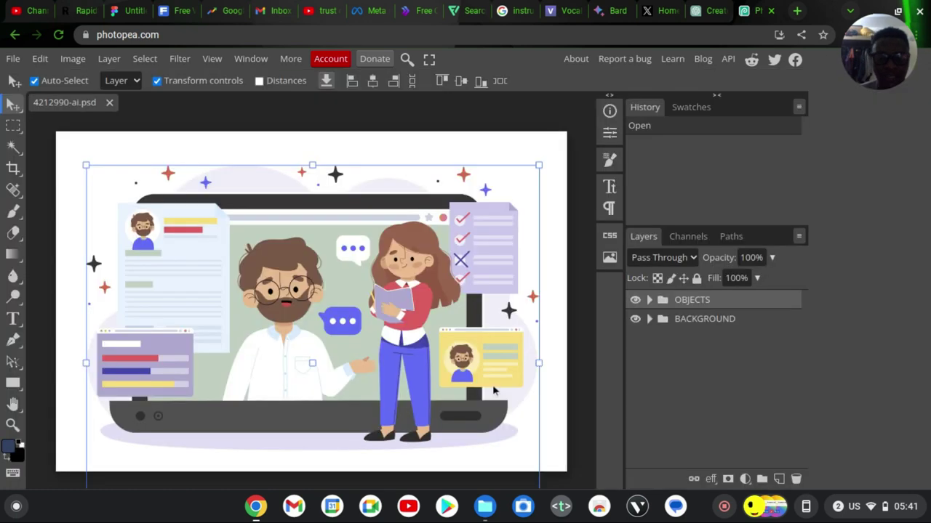
Fill the rectangle path inside the BACKGROUND group with solid blue
left_click(690, 320)
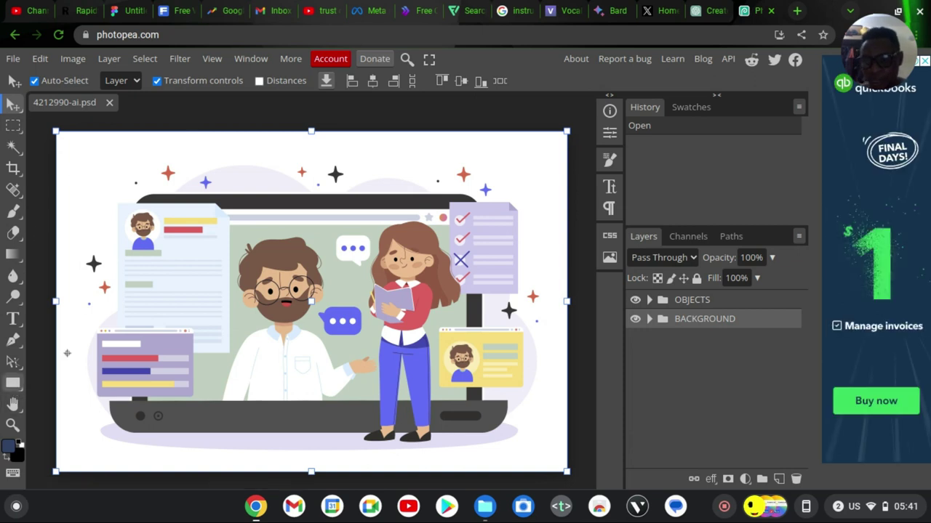
key("u")
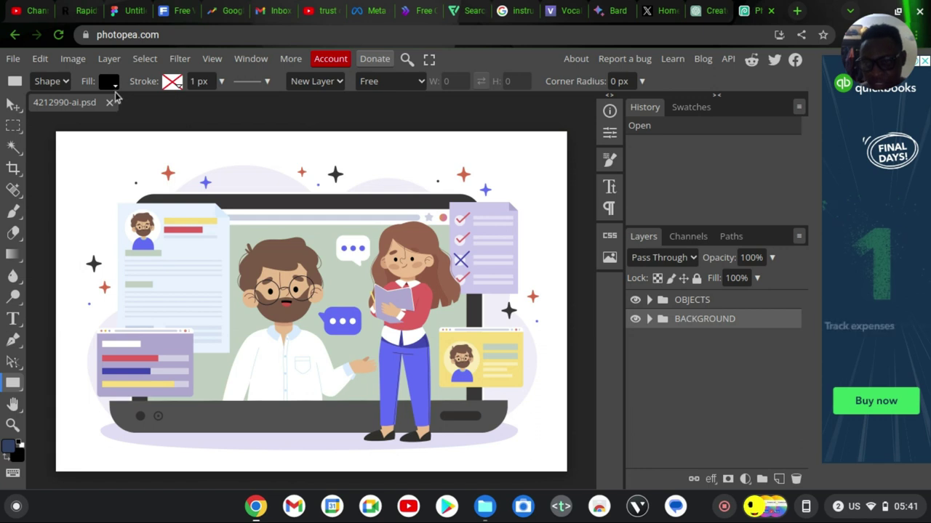
left_click(109, 83)
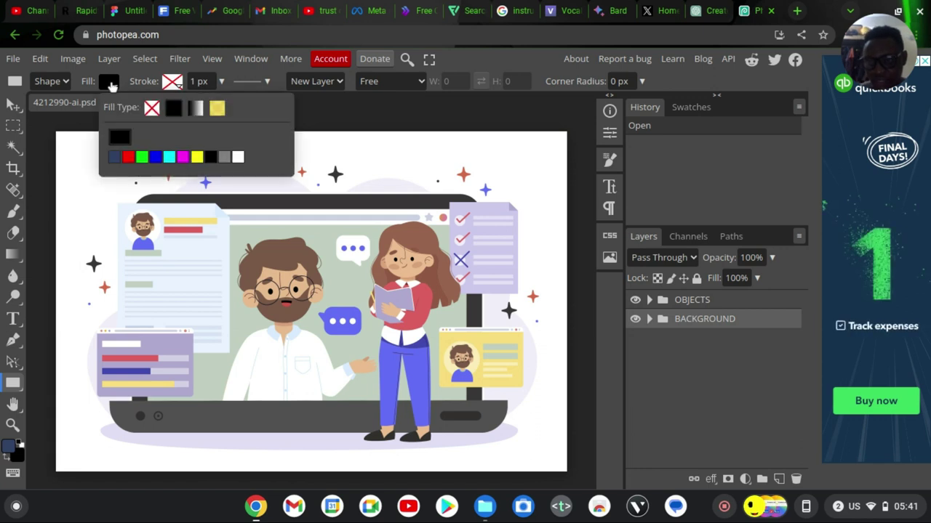
left_click(155, 157)
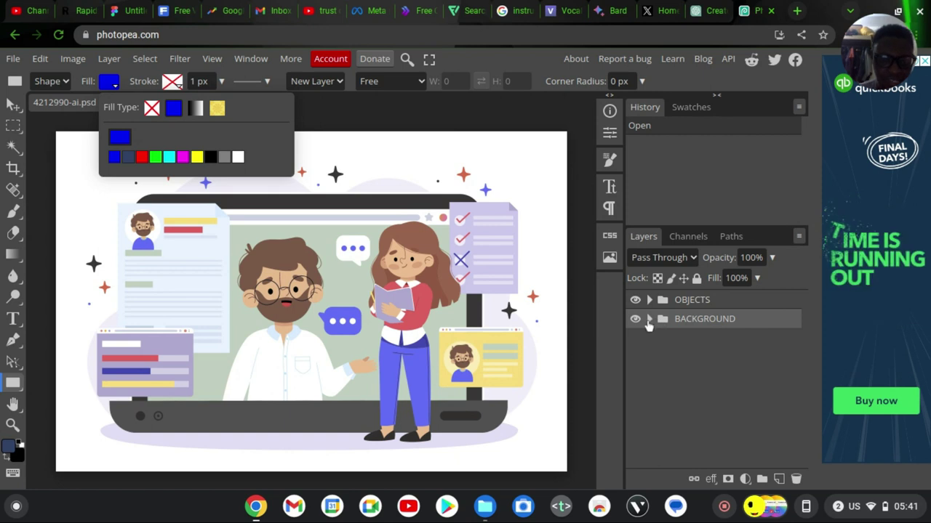
left_click(650, 320)
double_click(670, 341)
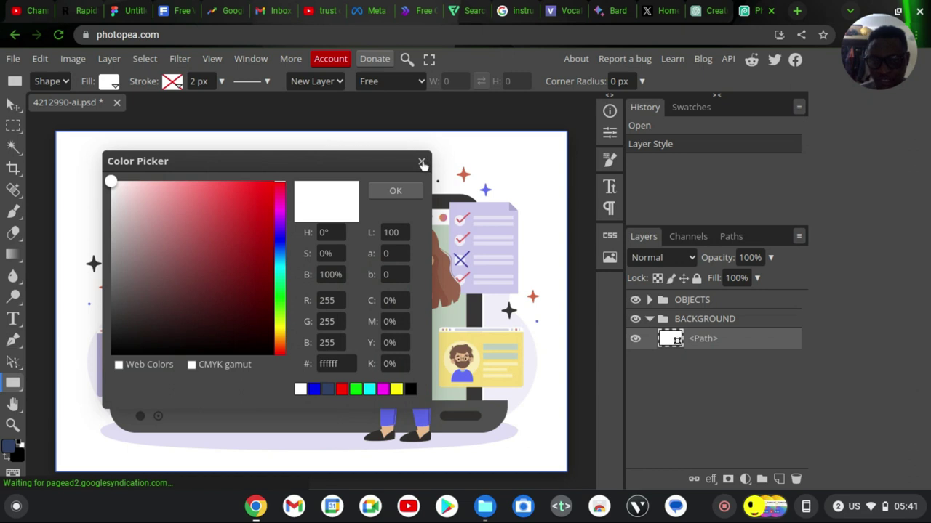
left_click(413, 164)
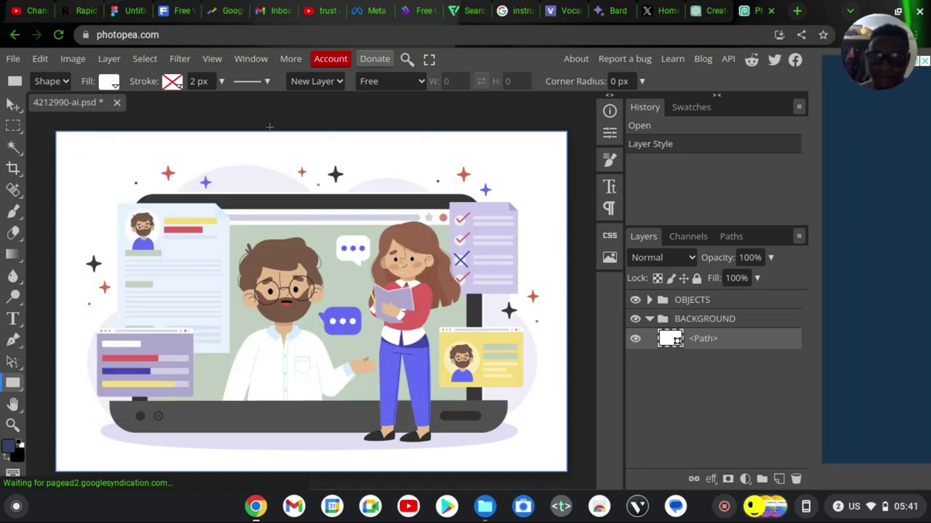
left_click(113, 83)
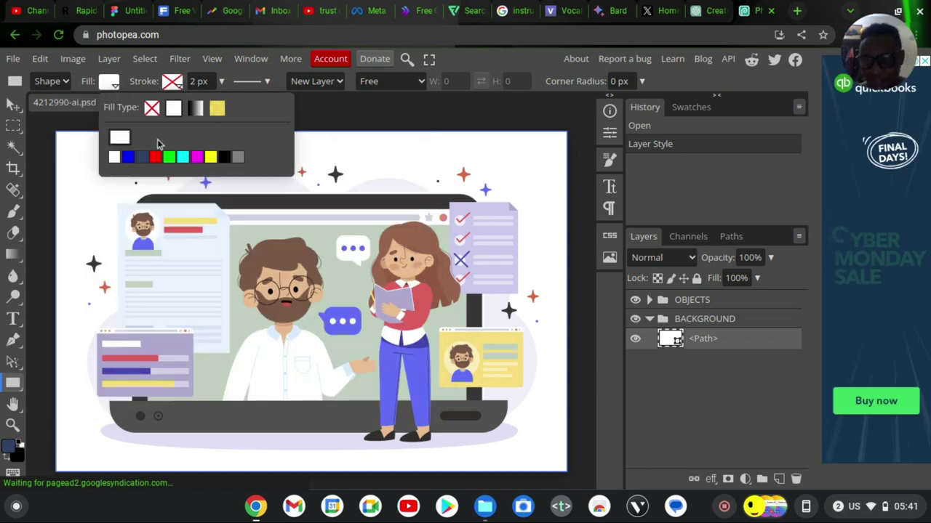
left_click(127, 159)
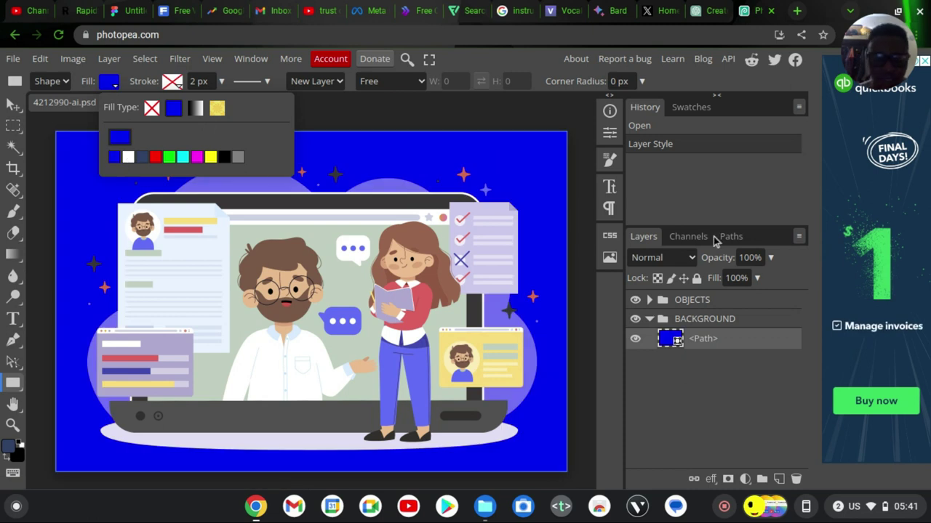
left_click(716, 318)
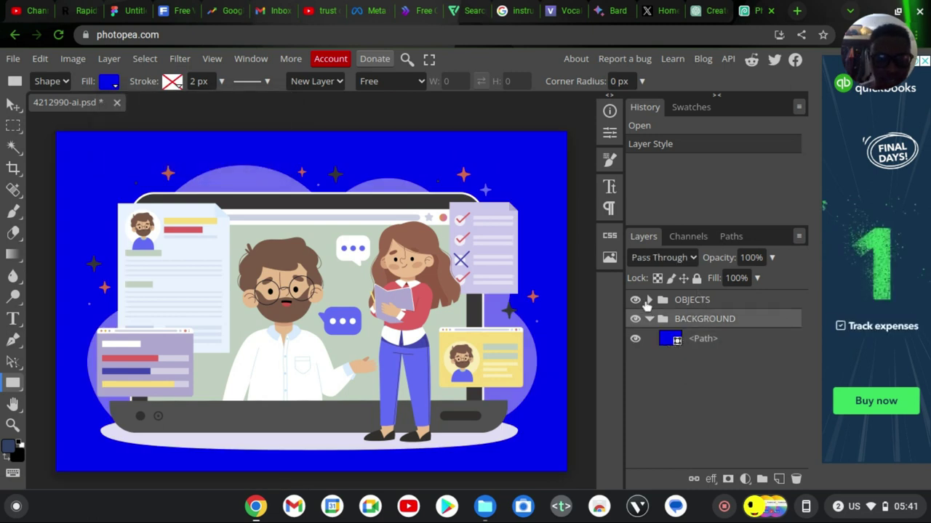
Expand the OBJECTS group down through its first nested groups and select the path inside
left_click(650, 300)
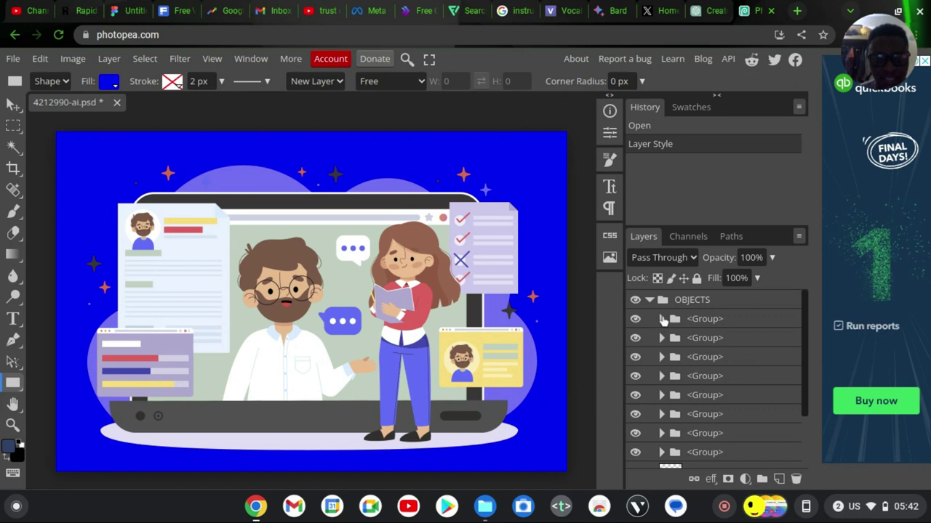
left_click(661, 319)
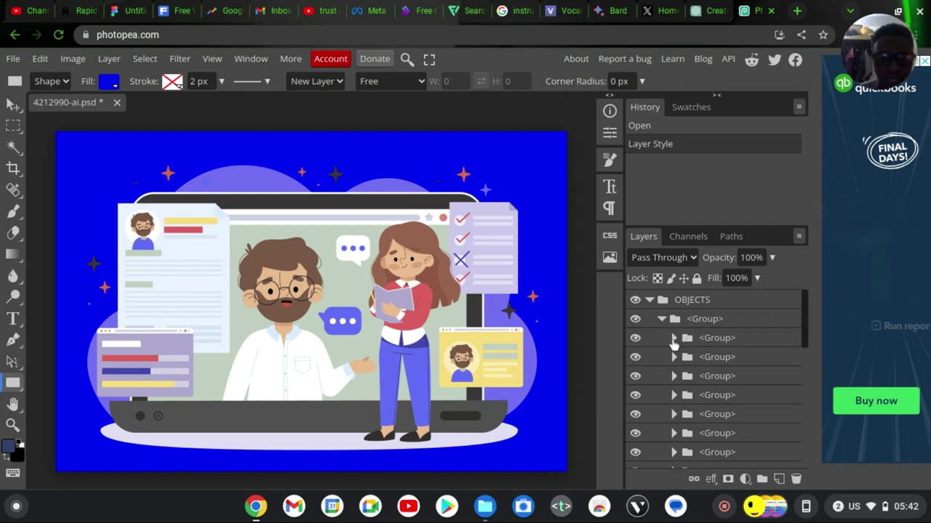
left_click(674, 338)
left_click(696, 357)
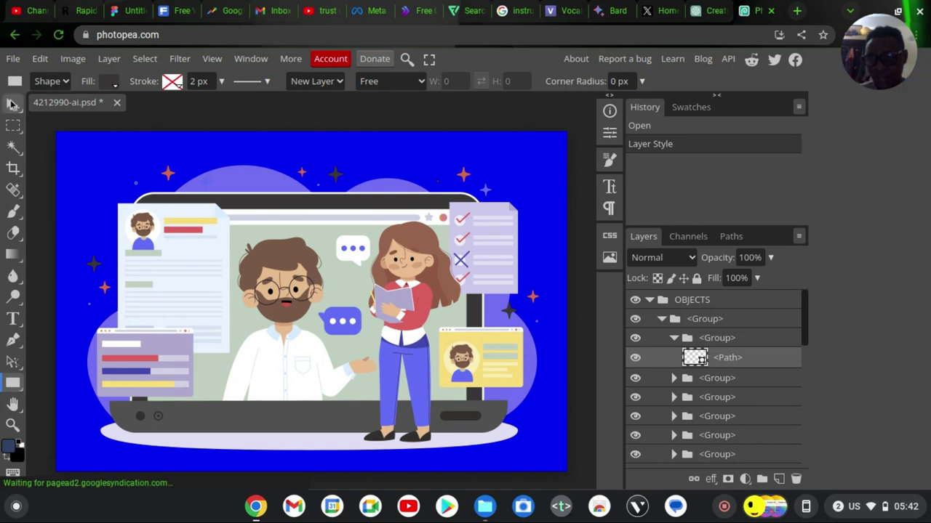
Select the checklist sheet beside the woman's head and try a yellow fill and a dark navy fill on it
left_click(12, 104)
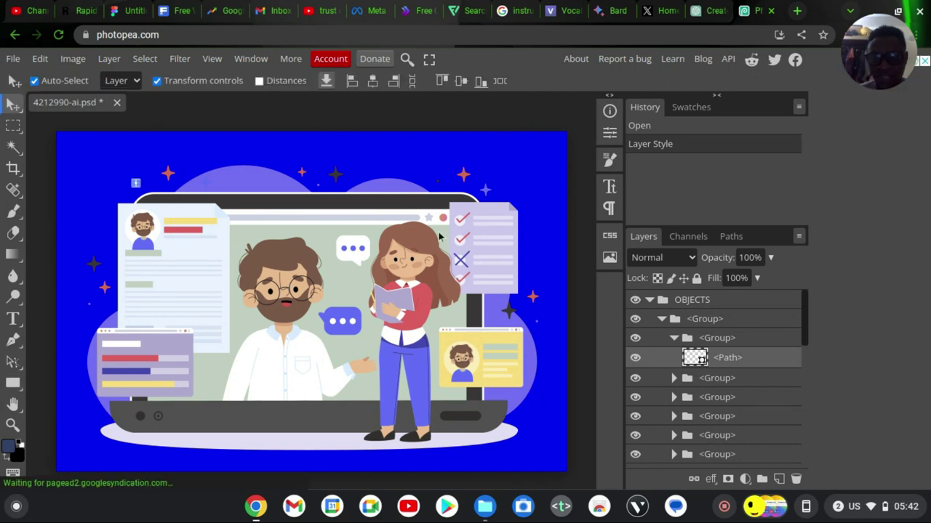
left_click(509, 217)
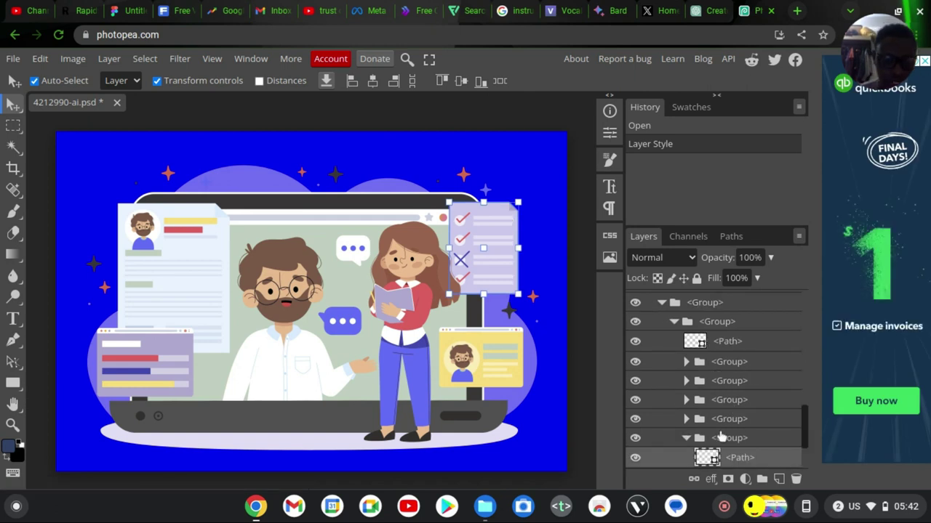
scroll(720, 436, "down", 1)
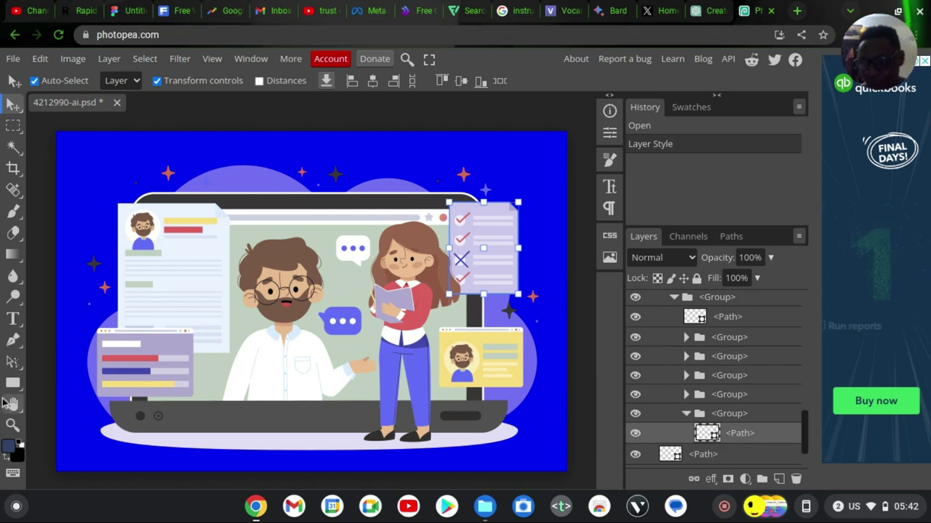
key("u")
left_click(109, 82)
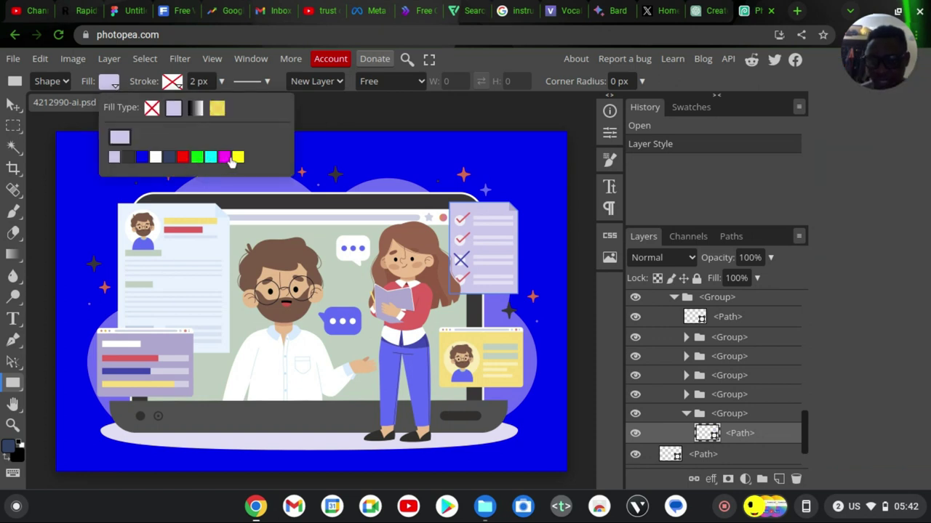
left_click(238, 158)
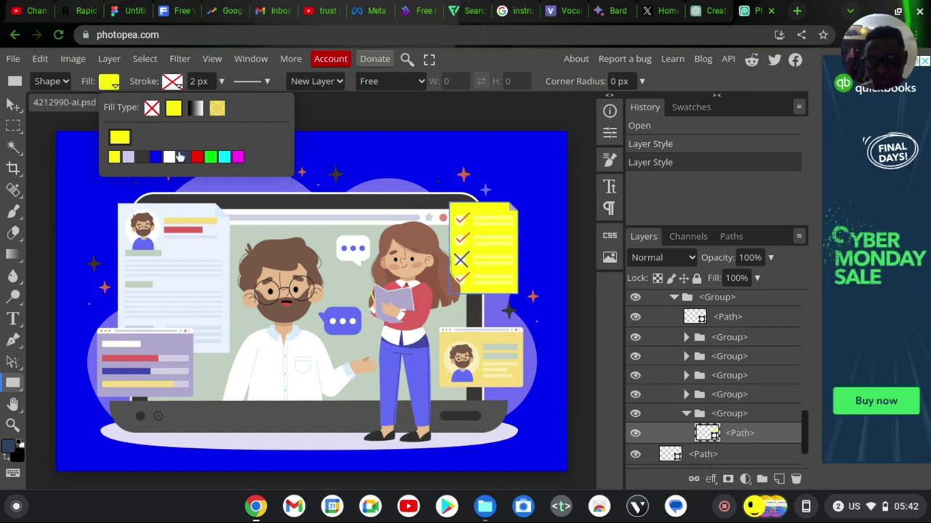
left_click(182, 157)
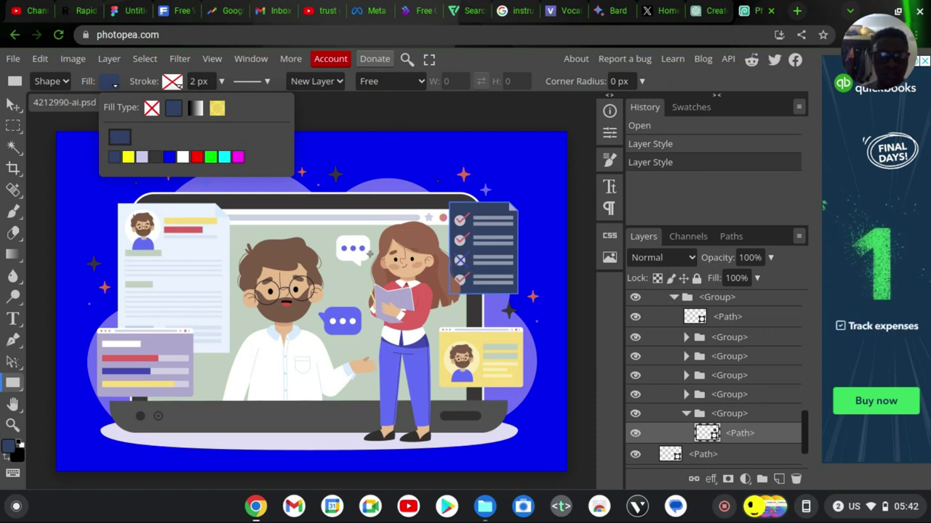
Try to move the man's face shape with the Path Select tool, undoing each move
left_click(14, 106)
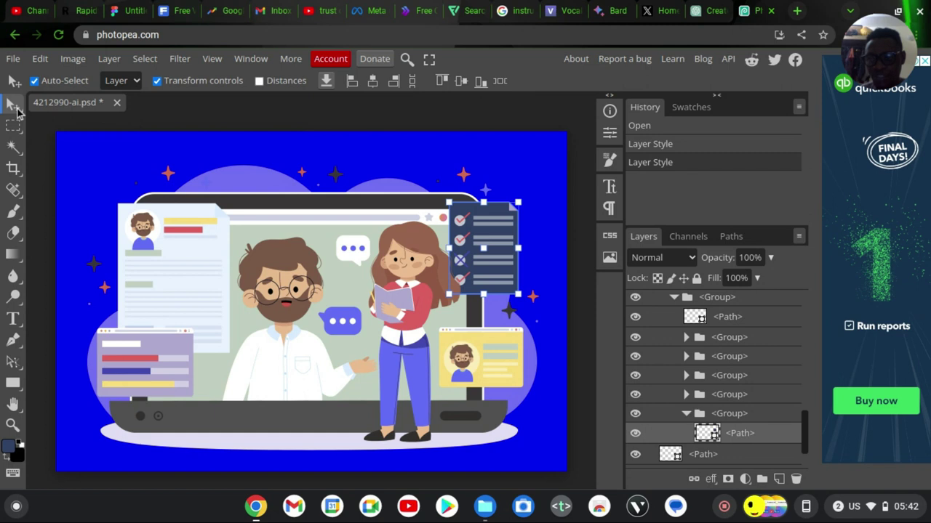
left_click(307, 291)
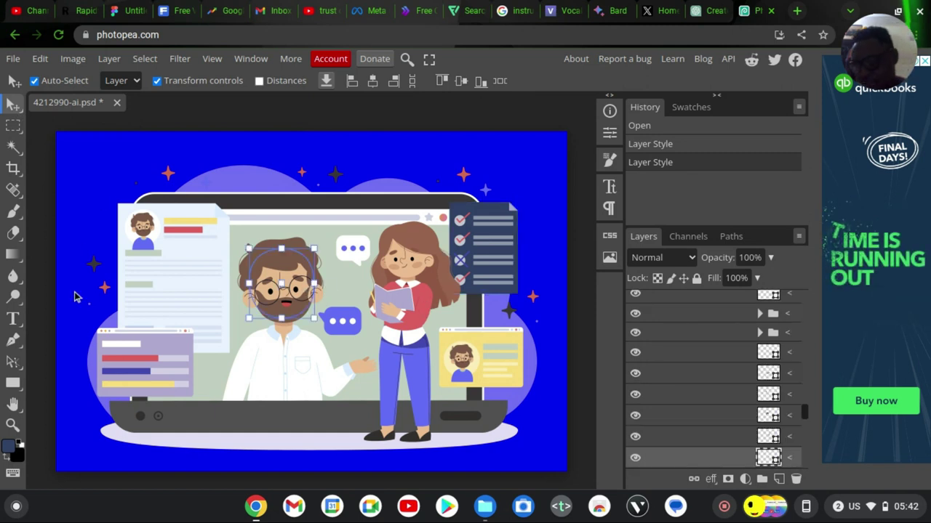
left_click(13, 364)
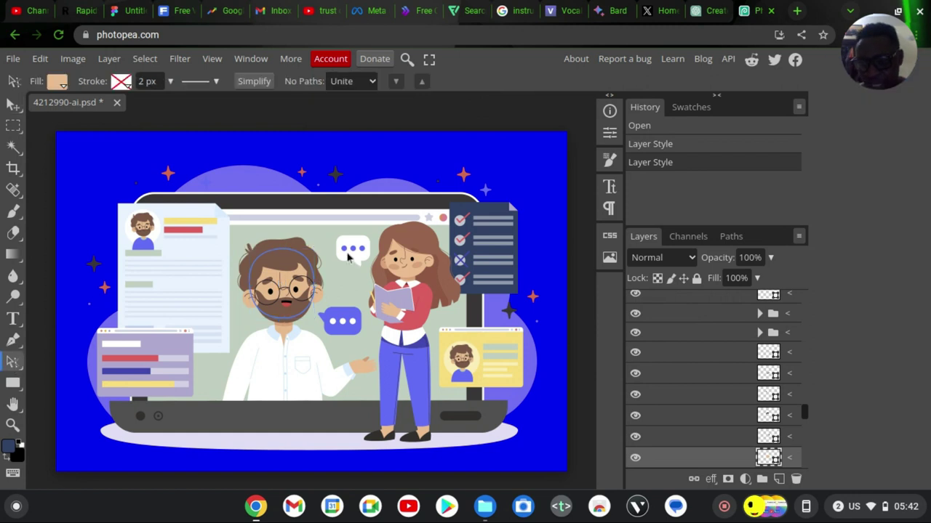
left_click(279, 253)
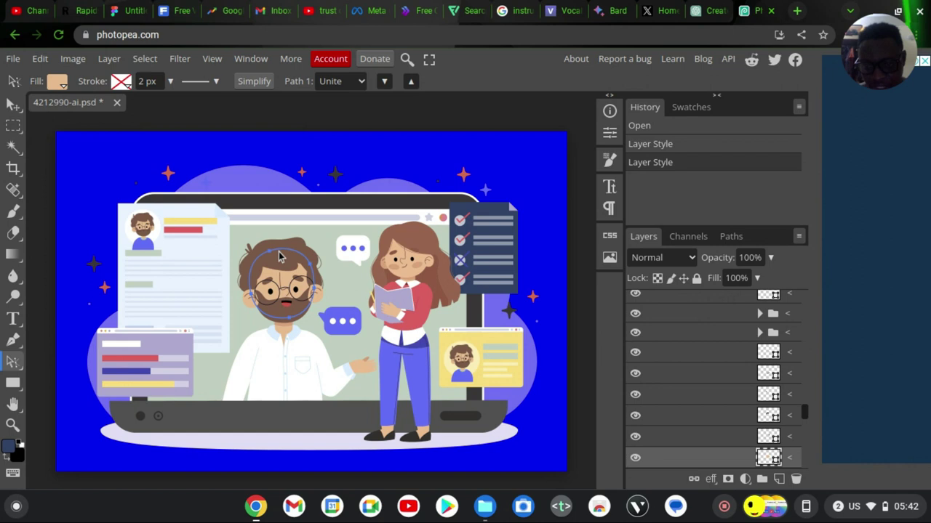
left_click_drag(271, 255, 286, 281)
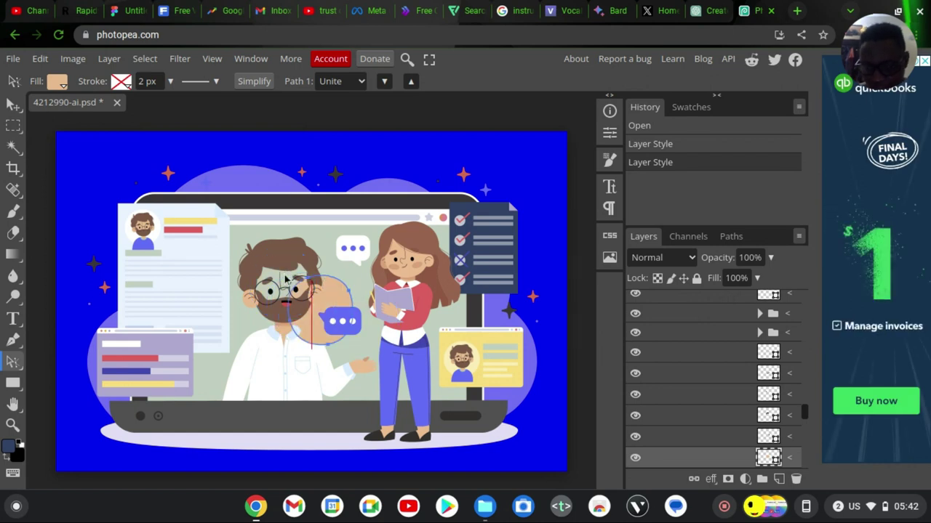
key("ctrl+z")
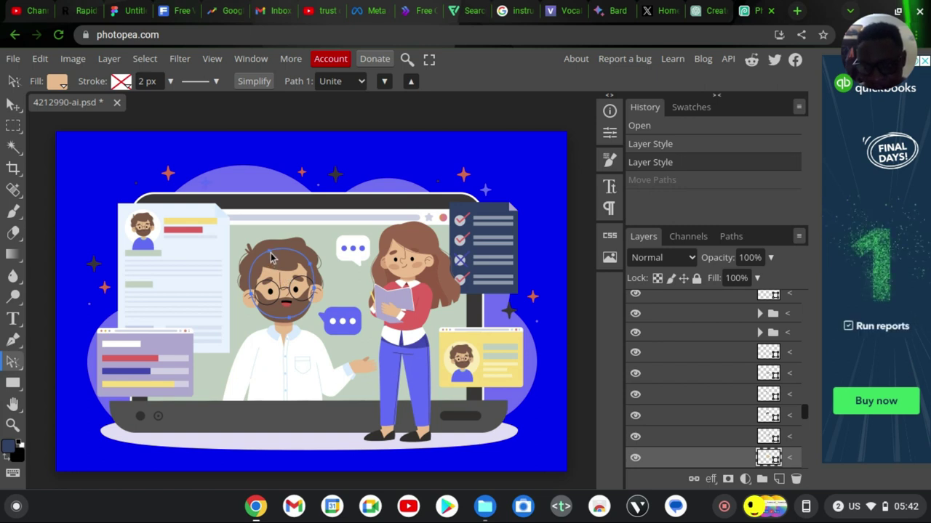
left_click_drag(270, 258, 273, 263)
key("ctrl+z")
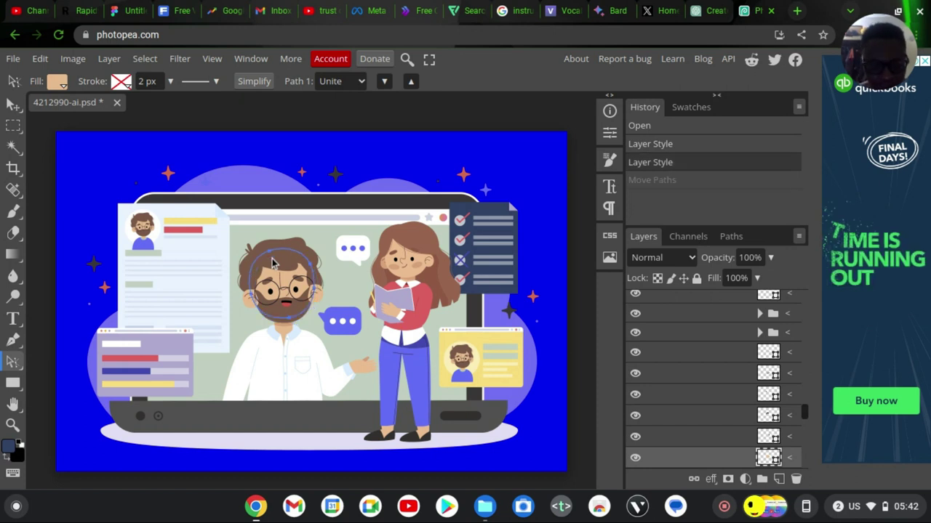
Try reshaping the man's face outline by its upper anchor with Direct Select, and undo the anchor edits and the checklist recolouring
scroll(273, 264, "up", 2)
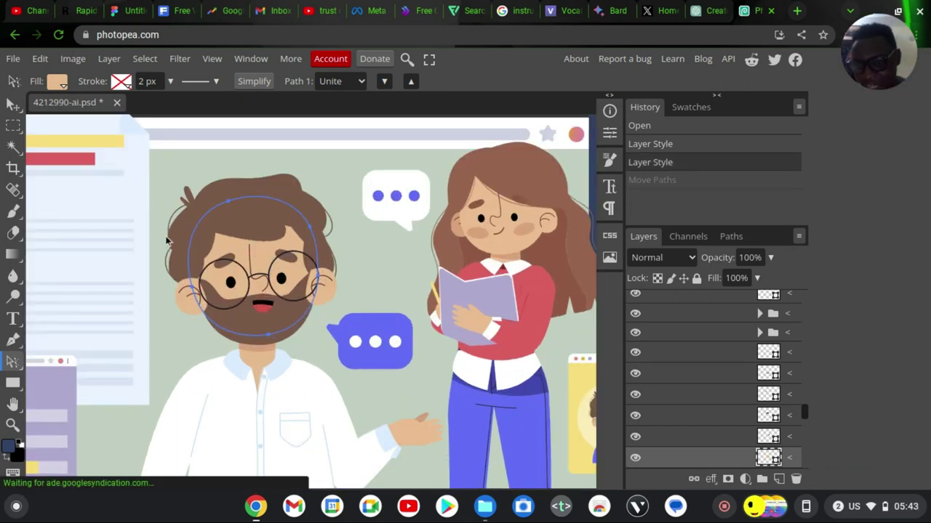
right_click(16, 367)
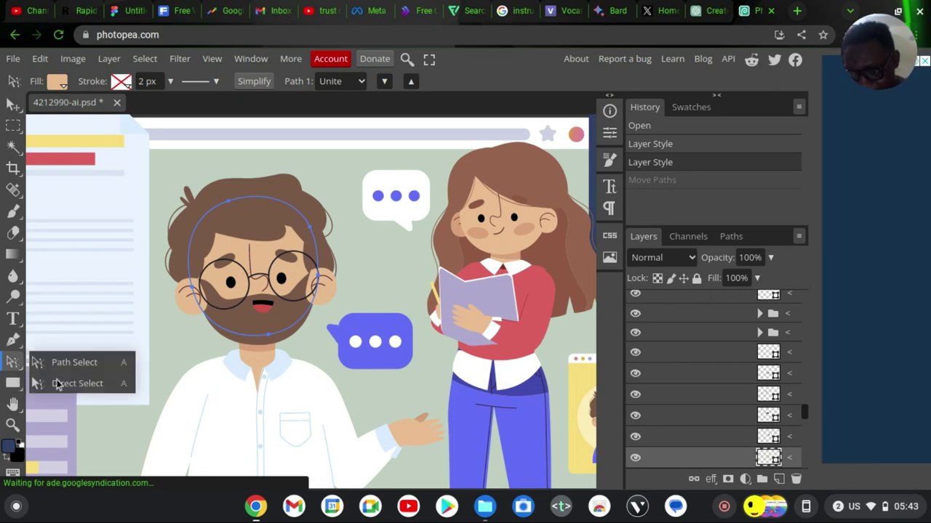
left_click(58, 384)
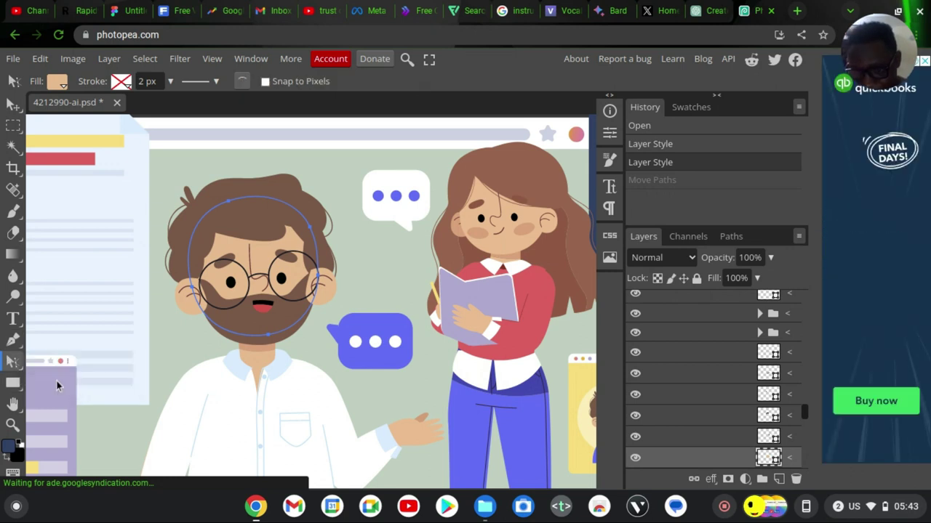
left_click(229, 203)
left_click_drag(229, 206, 253, 230)
key("ctrl+z")
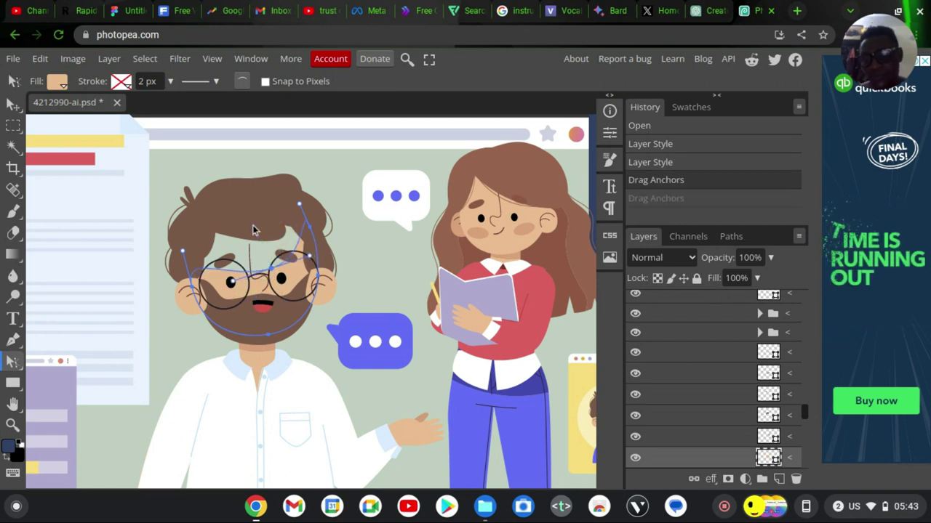
key("ctrl+z")
key("ctrl+z")
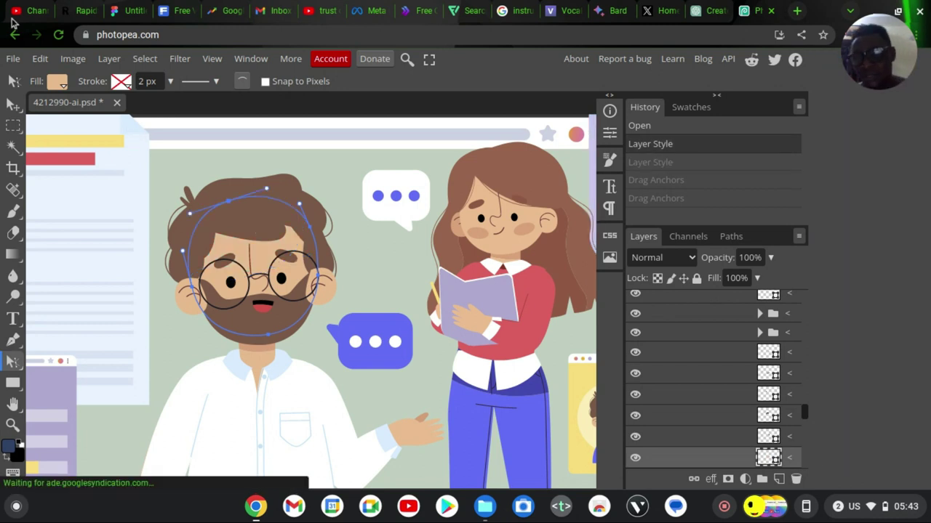
Look at the option for saving the illustration as a PSD, and return to the Move tool
left_click(15, 61)
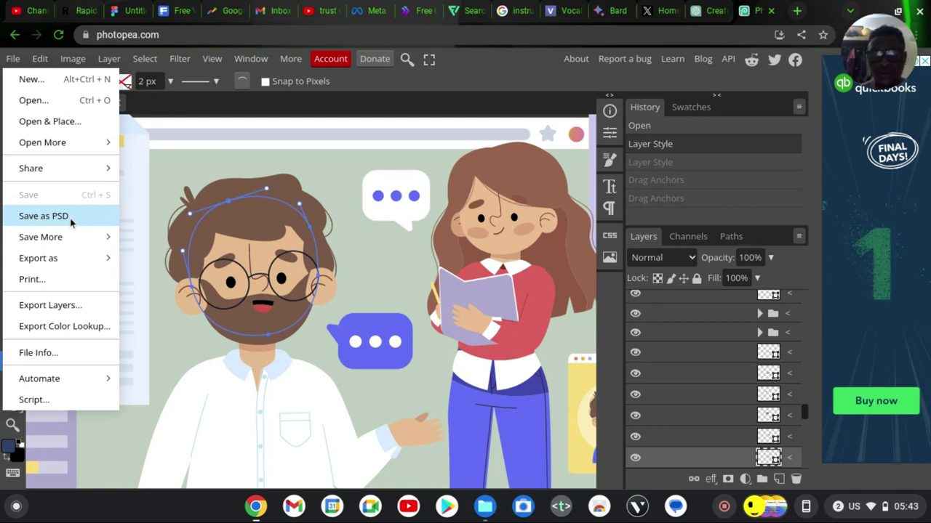
left_click(70, 217)
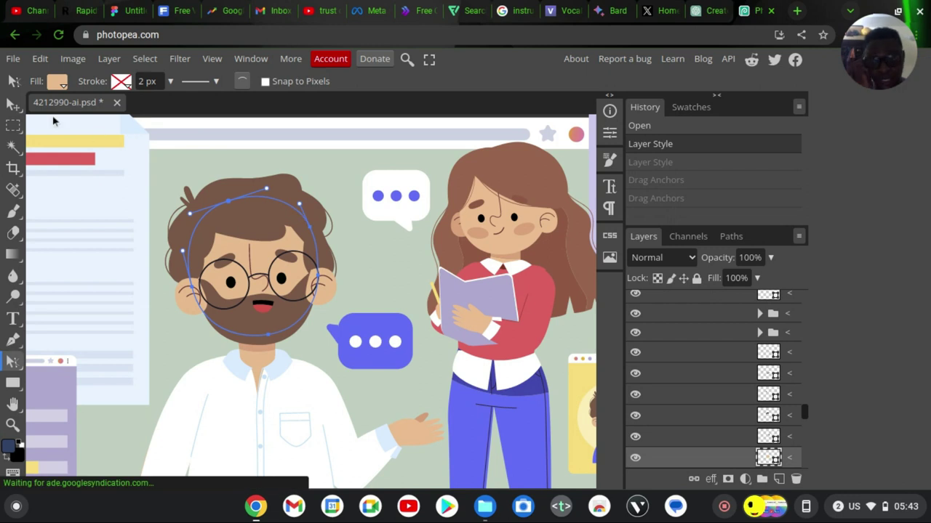
left_click(9, 109)
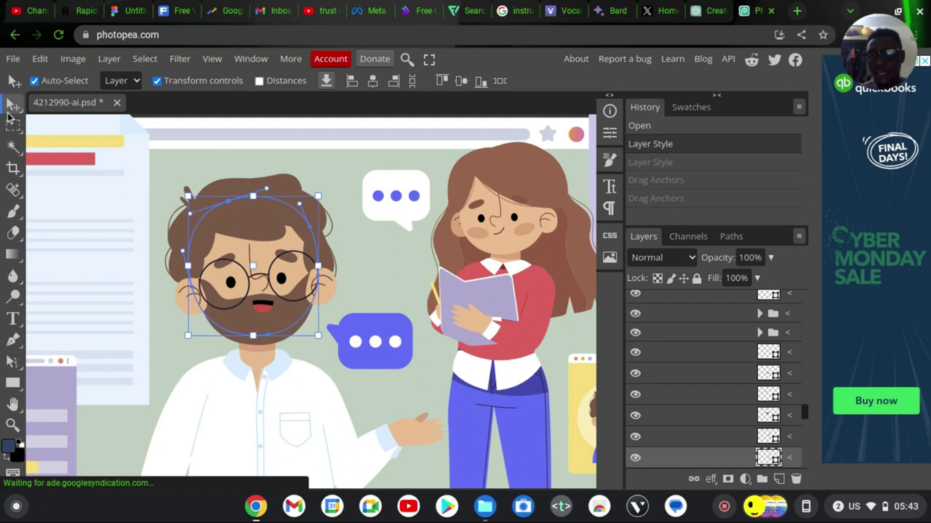